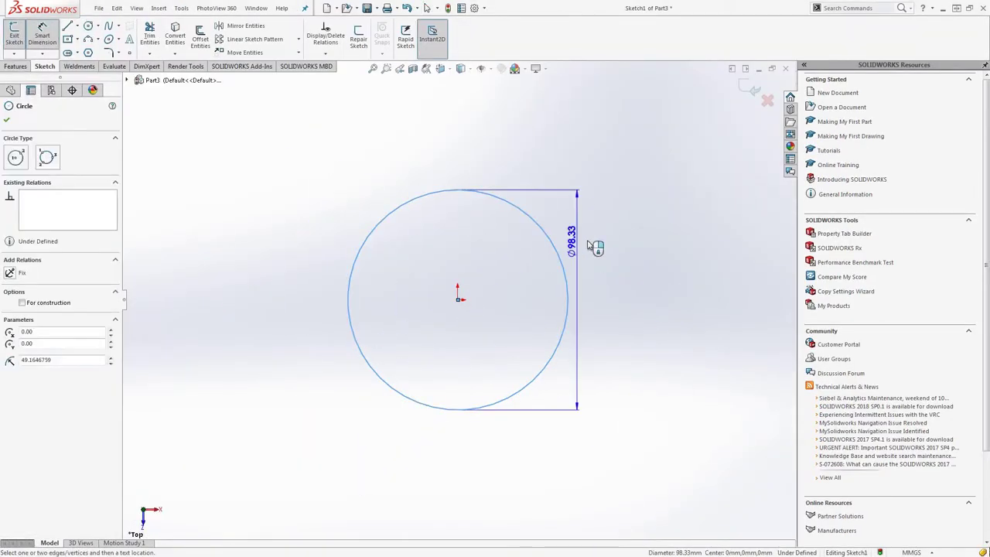
- Sketch a ⌀39 construction circle with mirrored chords 14 apart, end arcs and filleted corners
click(588, 246)
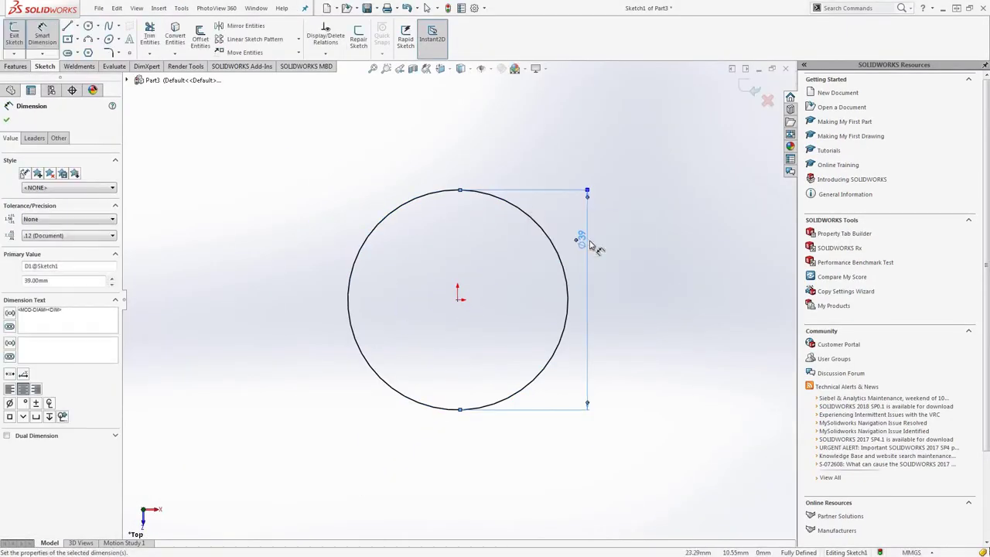
click(67, 28)
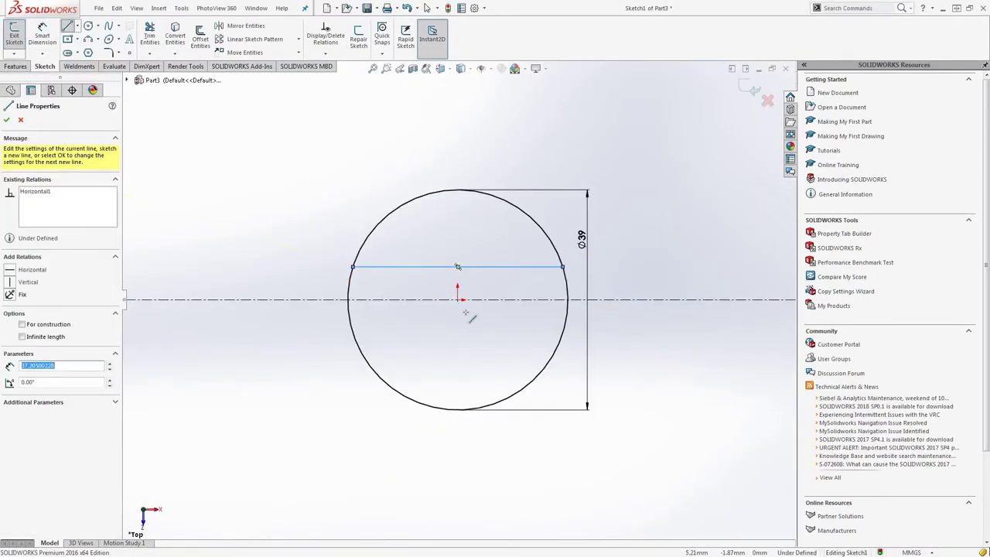
click(236, 27)
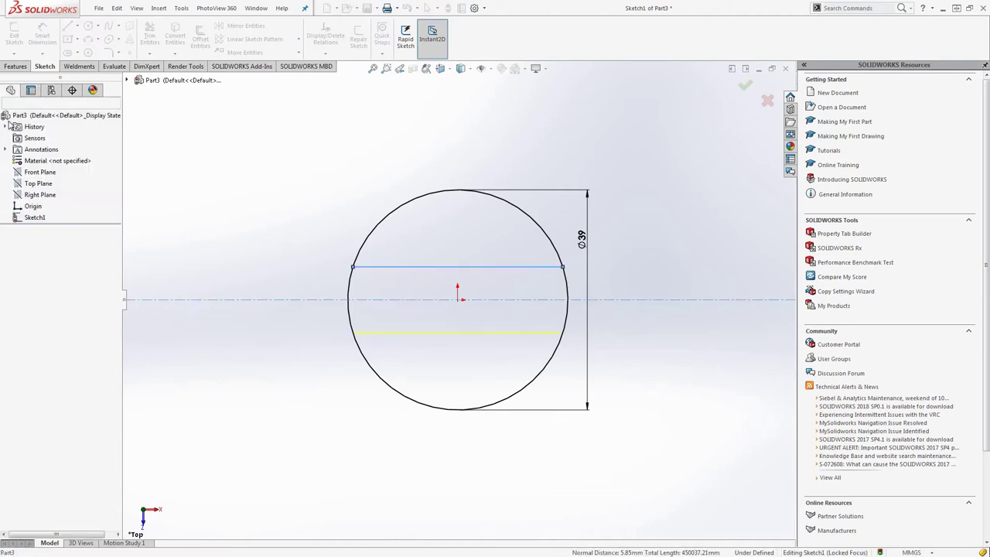
click(633, 295)
click(384, 215)
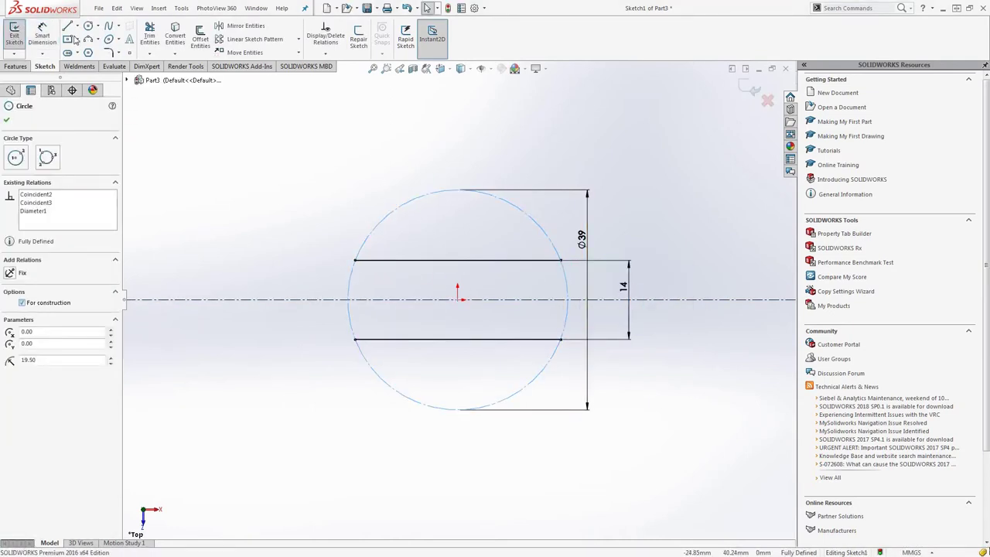
click(112, 78)
drag(354, 260, 354, 338)
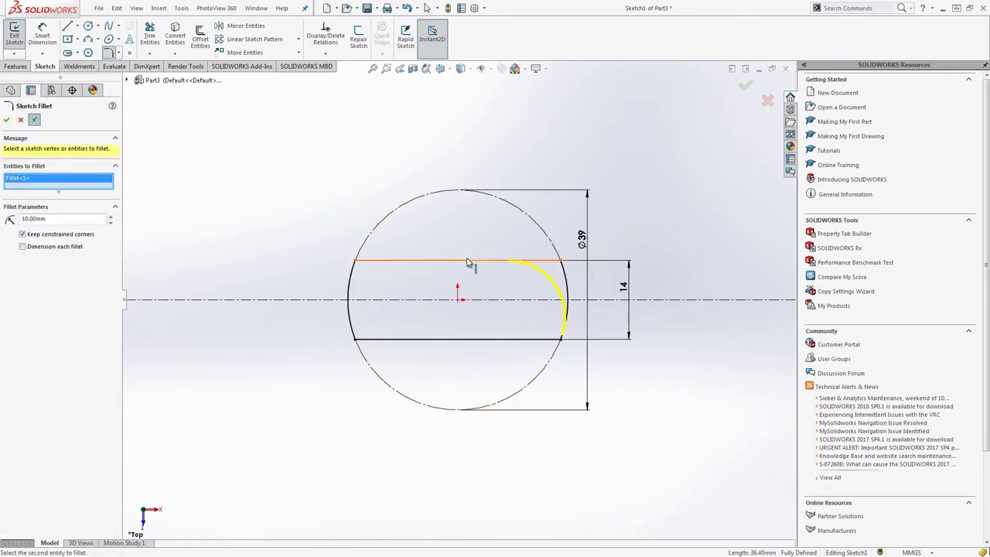
click(54, 197)
text(2)
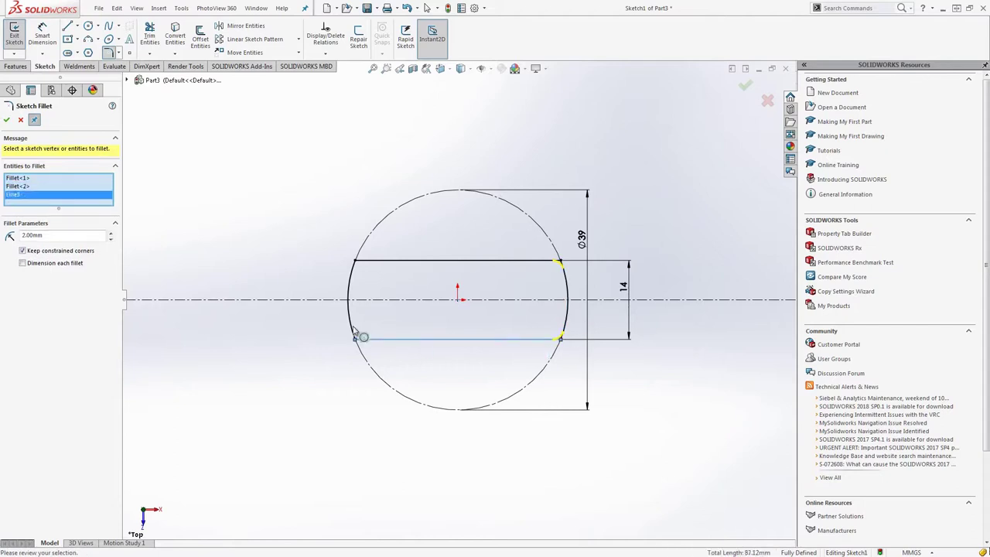
click(7, 119)
- Extrude the rounded slot 35 mm into the case body and fillet its edge
click(14, 35)
click(18, 39)
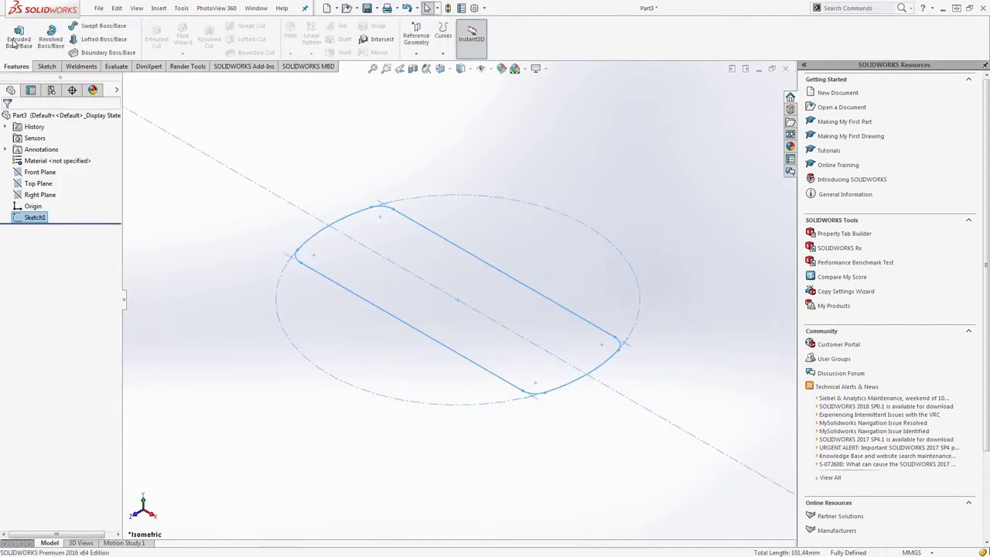
text(35)
key(Return)
key(Return)
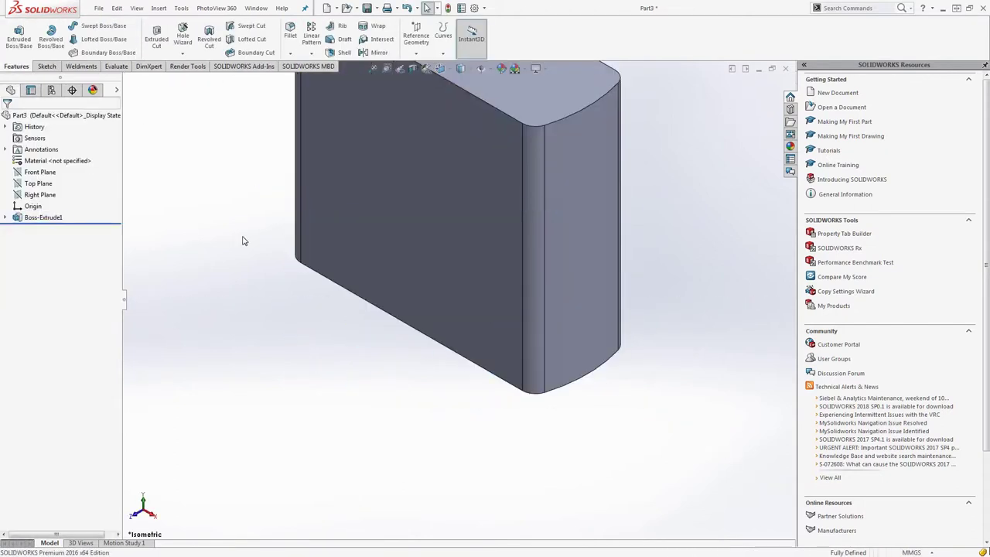
click(290, 31)
click(410, 325)
key(Return)
- Start a sketch on the case's bottom face for converting its edges
middle_drag(408, 393, 474, 286)
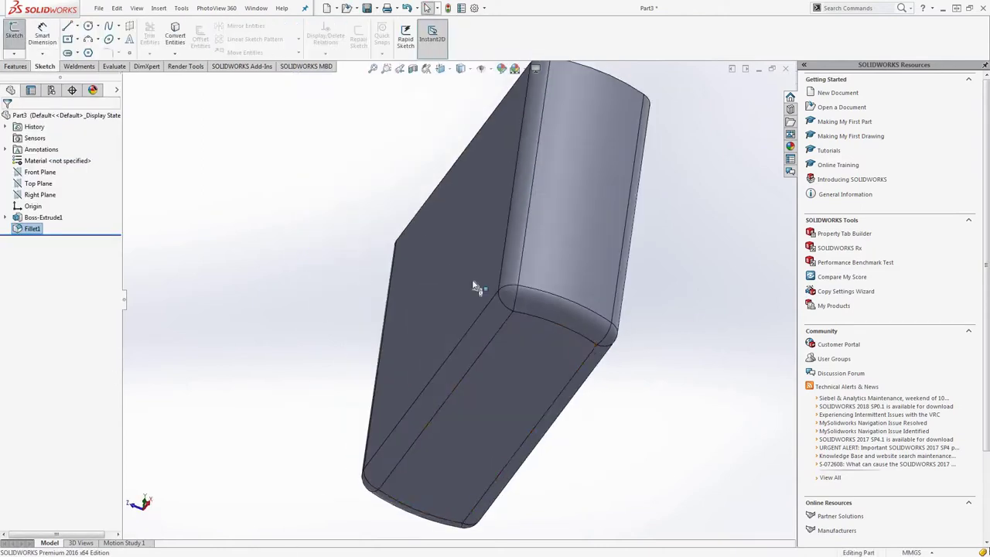
key(ctrl+8)
click(175, 35)
- Convert the bottom face outline and offset it 0.5 mm inward
click(302, 252)
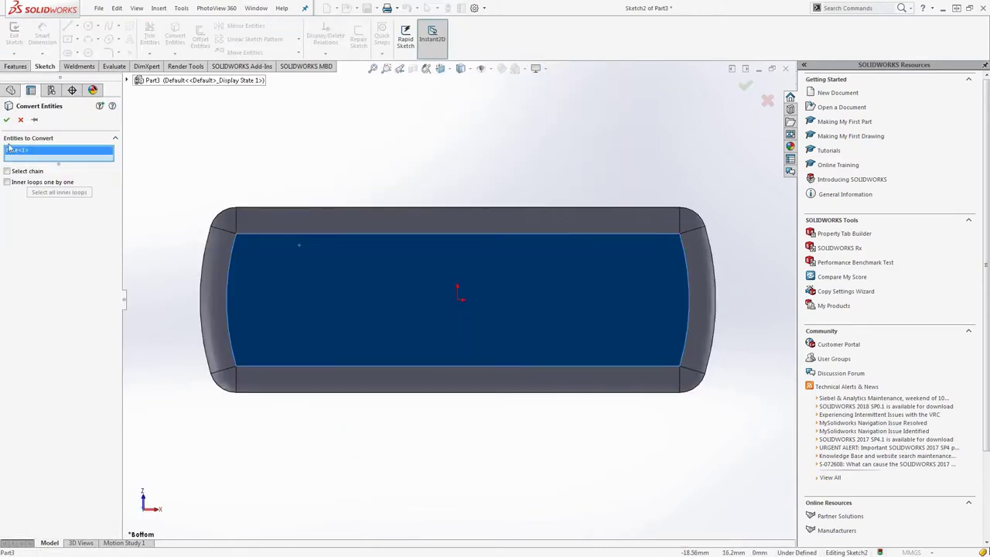
key(Return)
click(200, 37)
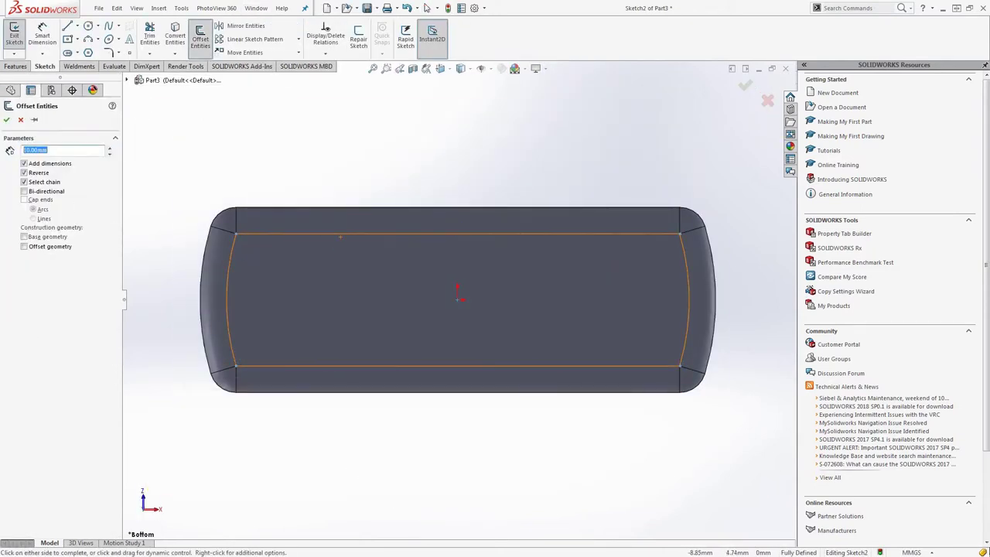
text(0.5)
key(Return)
- Round the inner corners of the offset outline with sketch fillets and exit the sketch
click(108, 52)
click(240, 246)
click(240, 354)
click(663, 249)
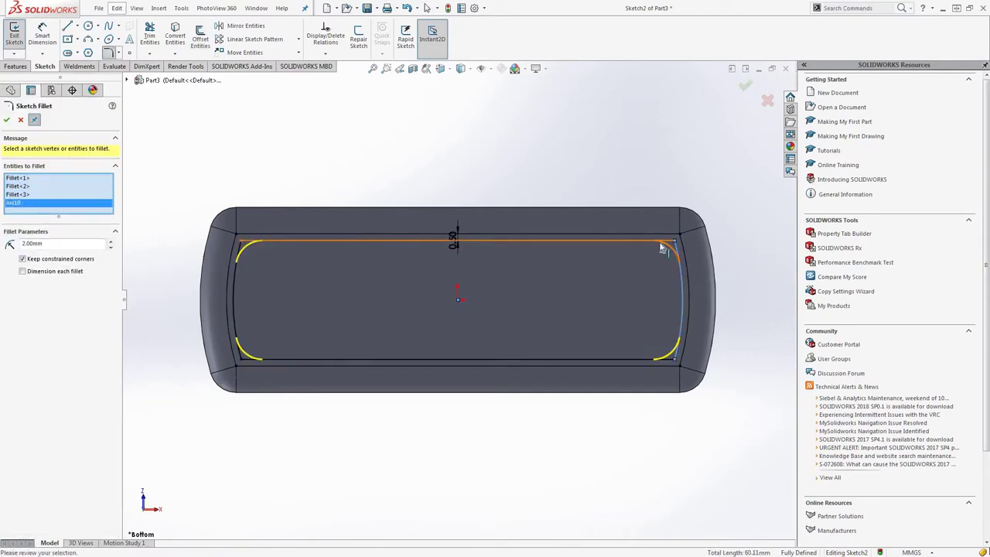
key(Return)
click(745, 85)
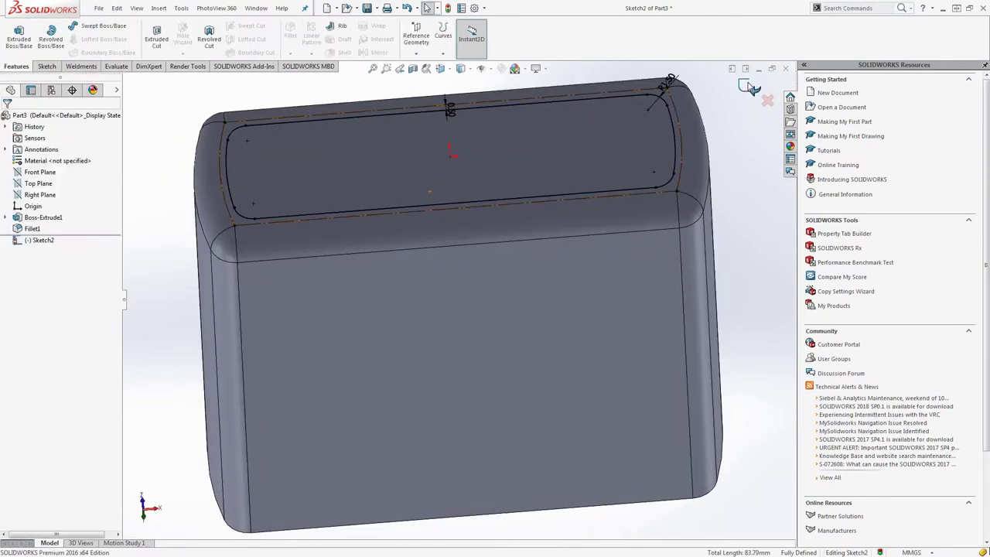
- Cut the shallow recess into the bottom face and fillet the recess edge
click(156, 37)
key(Return)
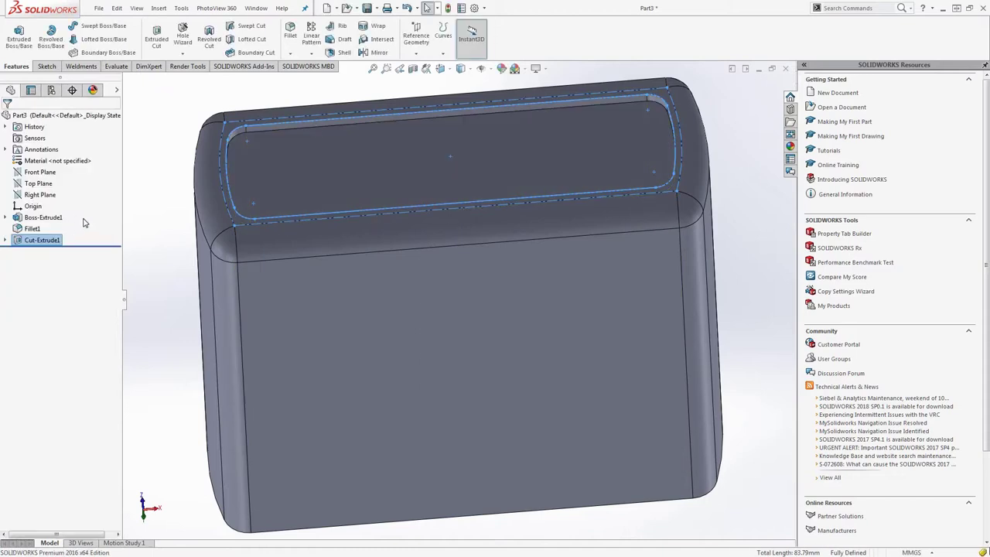
click(290, 35)
click(327, 117)
key(Return)
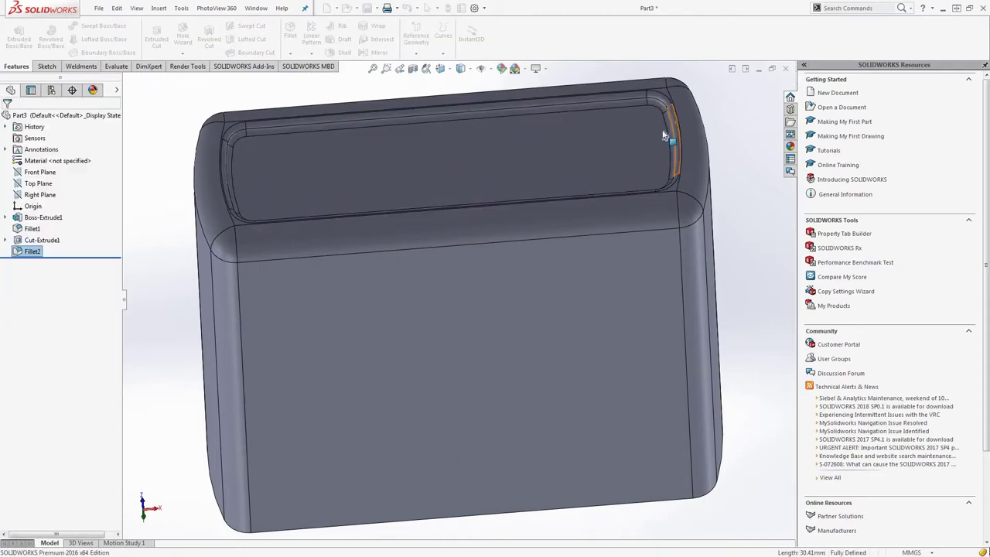
middle_drag(663, 132, 611, 171)
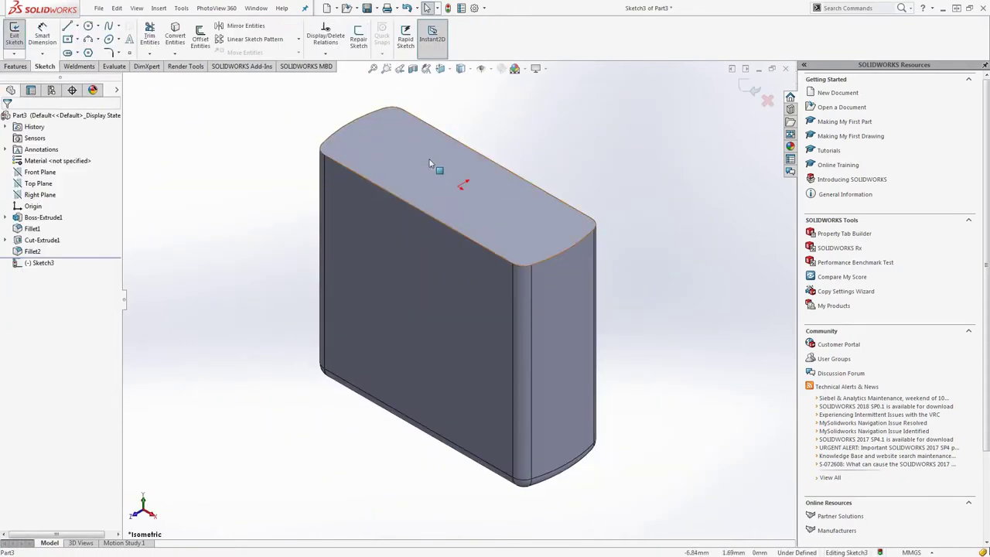
- Shell the case with the top face removed and save it as Zippo B
click(433, 151)
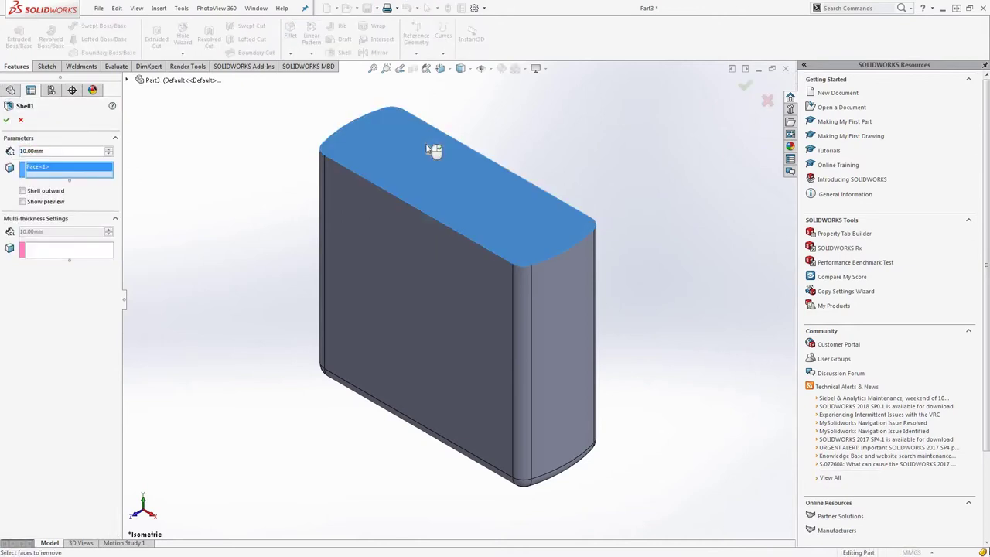
key(Return)
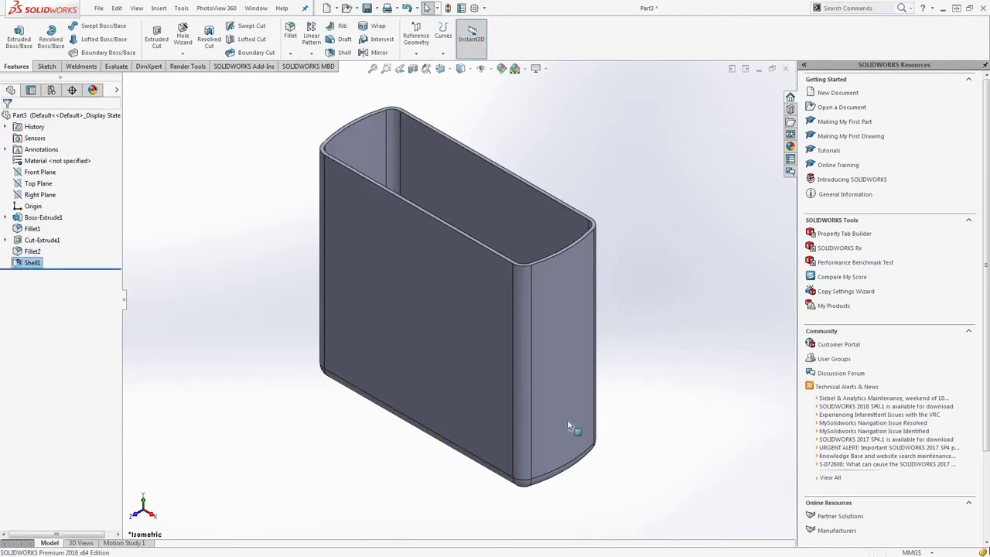
middle_drag(496, 294, 433, 318)
key(ctrl+s)
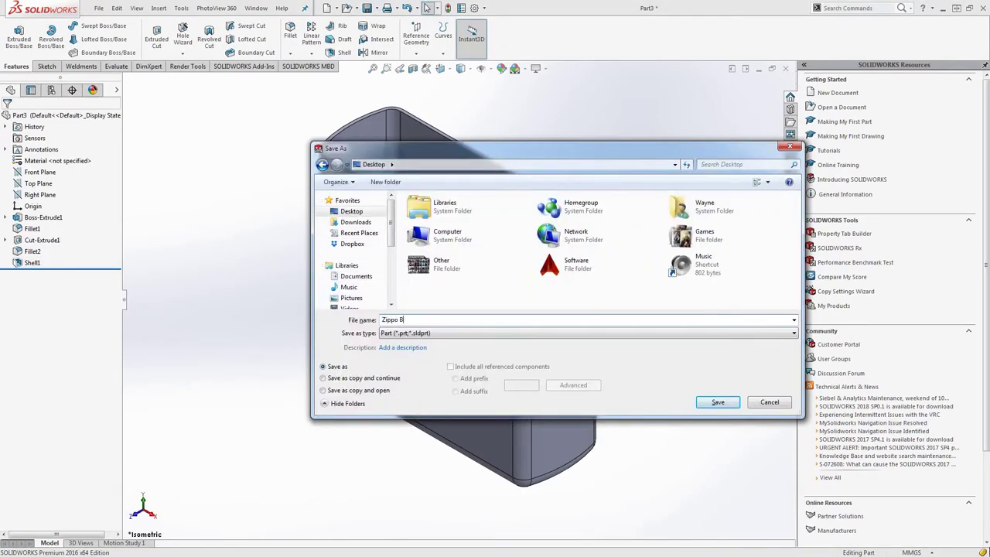
- Create a new part and sketch a ⌀39 circle centred on the origin
key(ctrl+n)
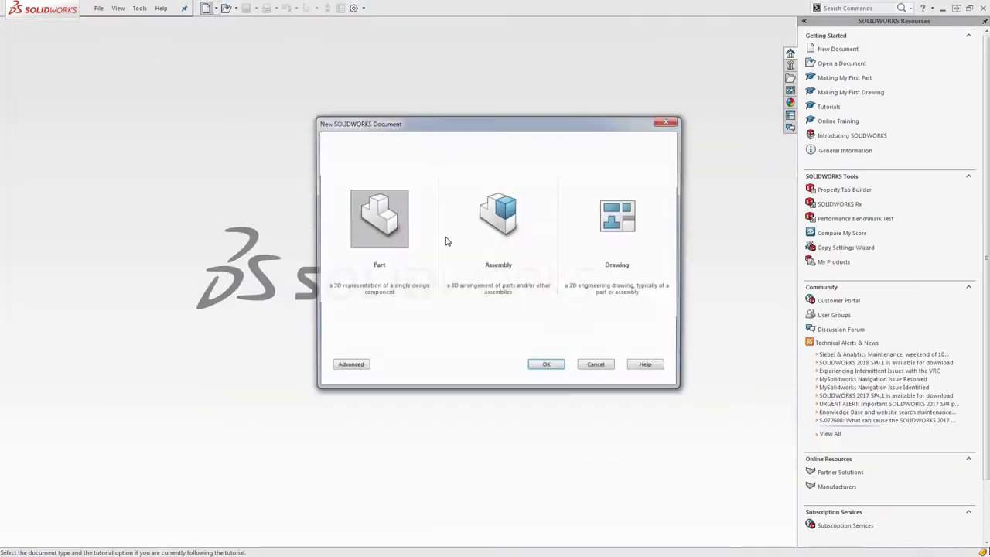
double_click(444, 239)
click(458, 292)
click(534, 287)
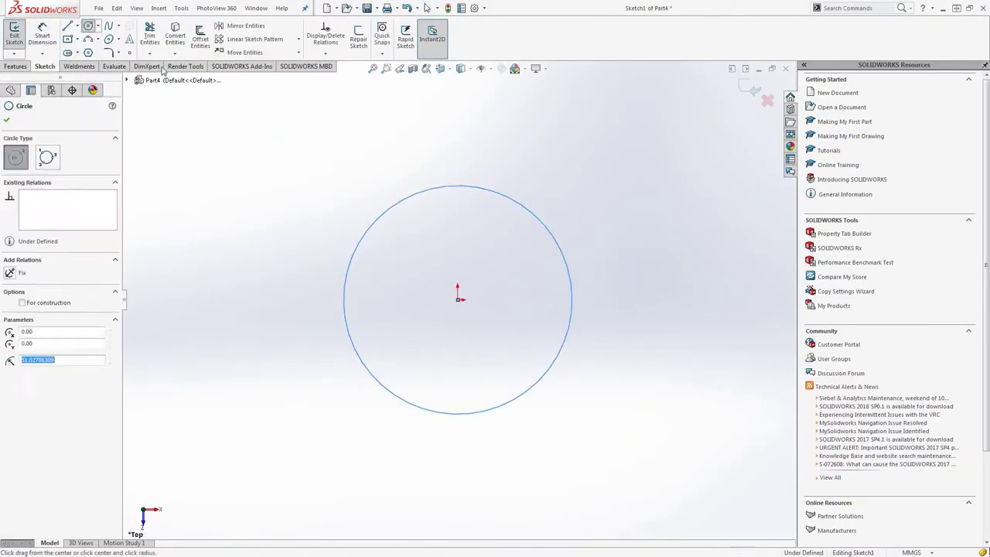
click(630, 270)
text(39)
key(Return)
- Add a centreline and mirrored chords 14 apart, turning the circle into construction geometry
click(67, 26)
click(460, 299)
click(356, 299)
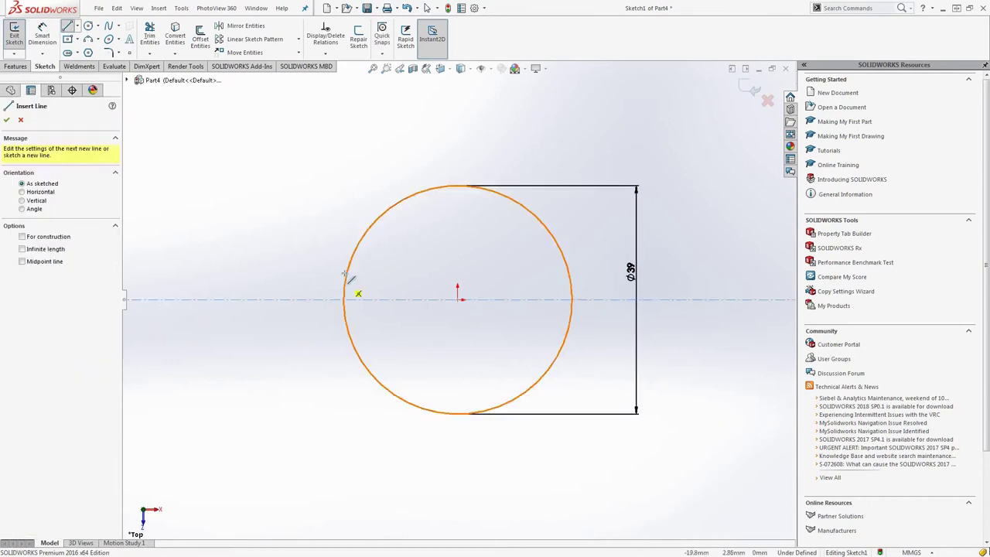
click(346, 272)
click(570, 271)
click(245, 26)
click(233, 299)
click(6, 120)
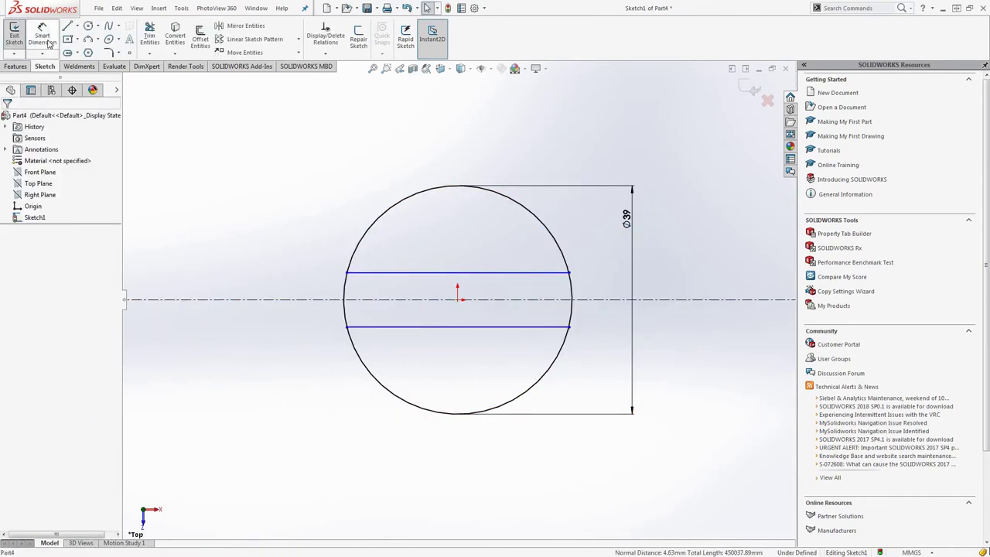
click(43, 35)
text(14.00mm)
click(571, 232)
click(21, 302)
- Close the slot ends with three-point arcs, fillet its corners, and extrude the slot profile
click(88, 39)
click(350, 259)
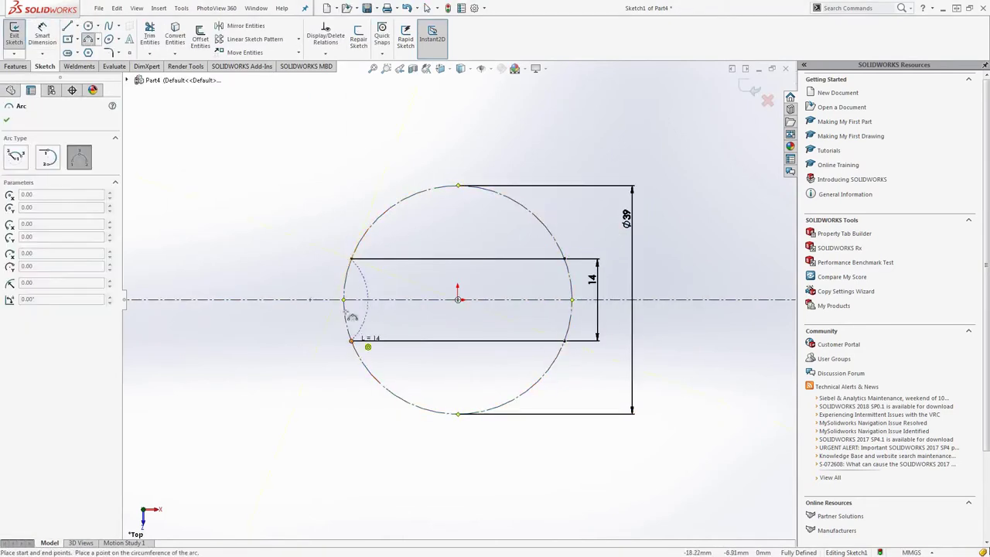
click(351, 342)
click(343, 299)
click(108, 51)
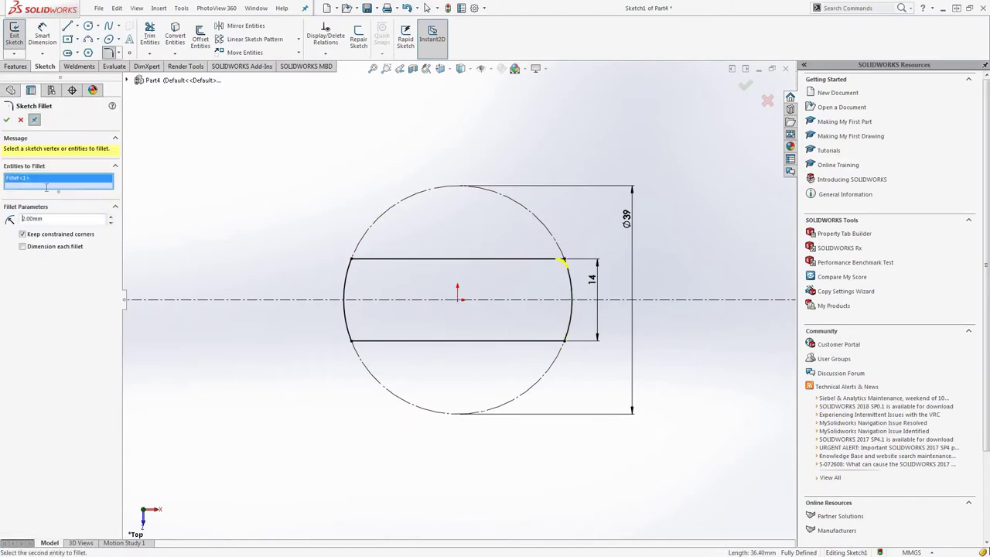
click(7, 119)
click(745, 85)
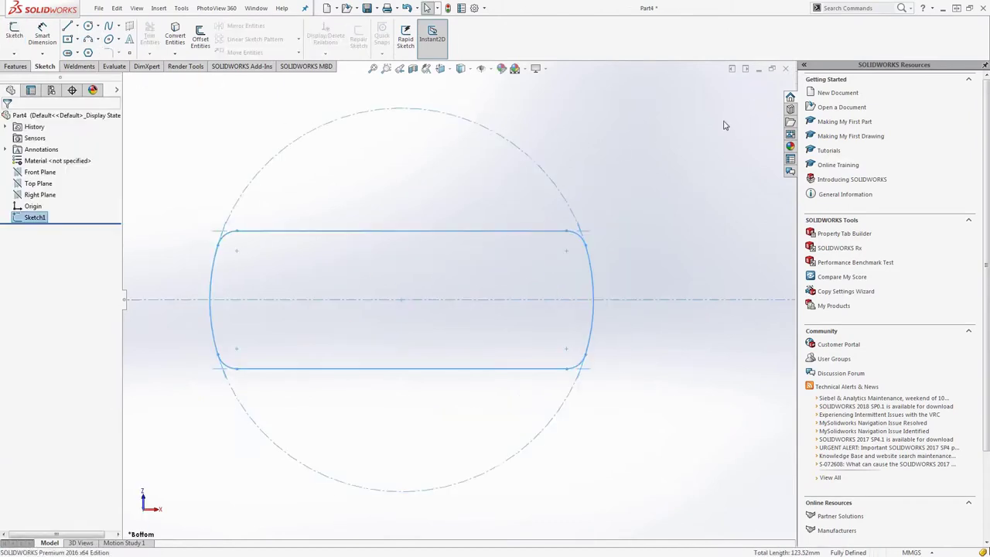
click(15, 65)
click(19, 34)
- Confirm the extrusion and start a Front Plane sketch with the part's edges converted
click(7, 119)
click(47, 66)
click(14, 35)
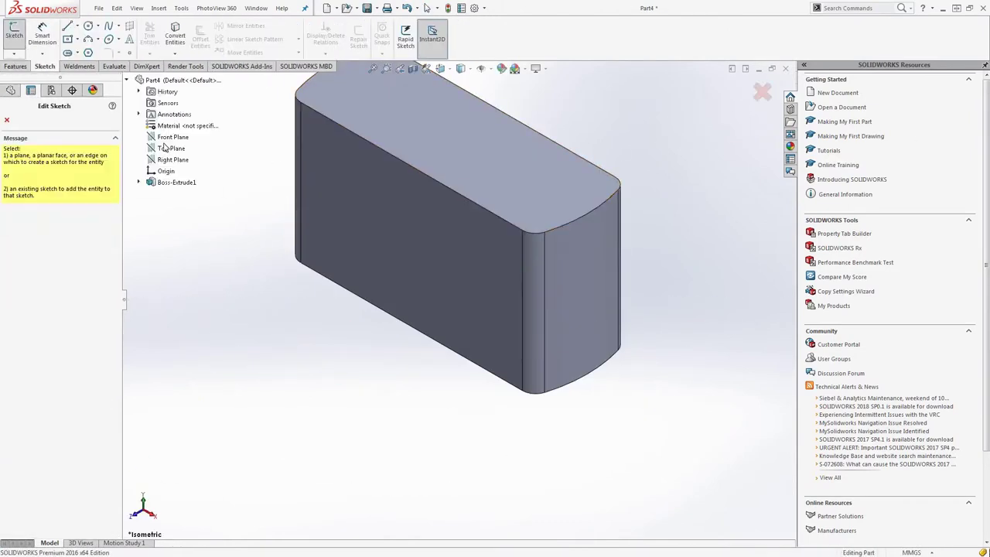
click(39, 172)
click(87, 39)
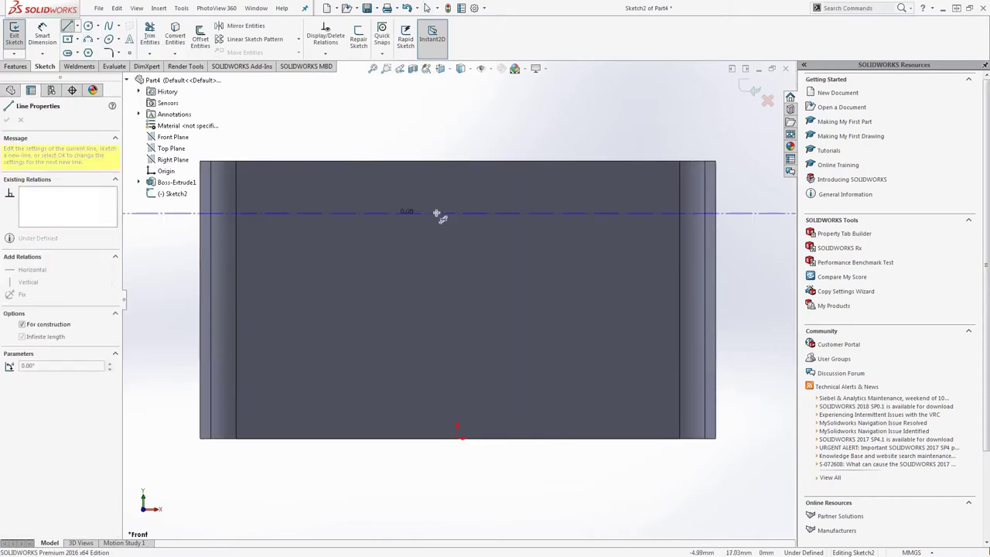
key(f)
click(175, 35)
click(7, 120)
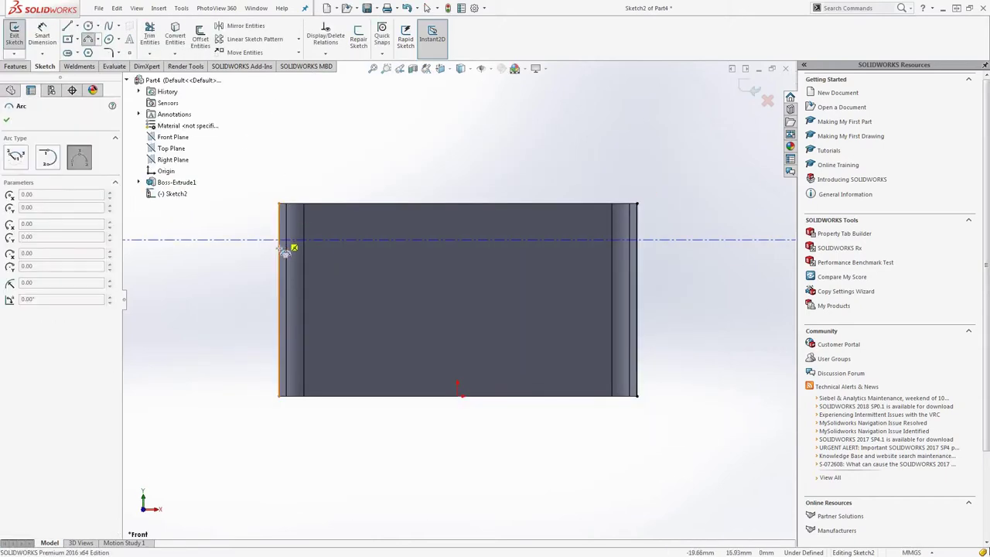
- Draw a shallow three-point arc across the part's top
click(593, 209)
scroll(630, 248, up, 3)
click(634, 258)
scroll(611, 267, down, 3)
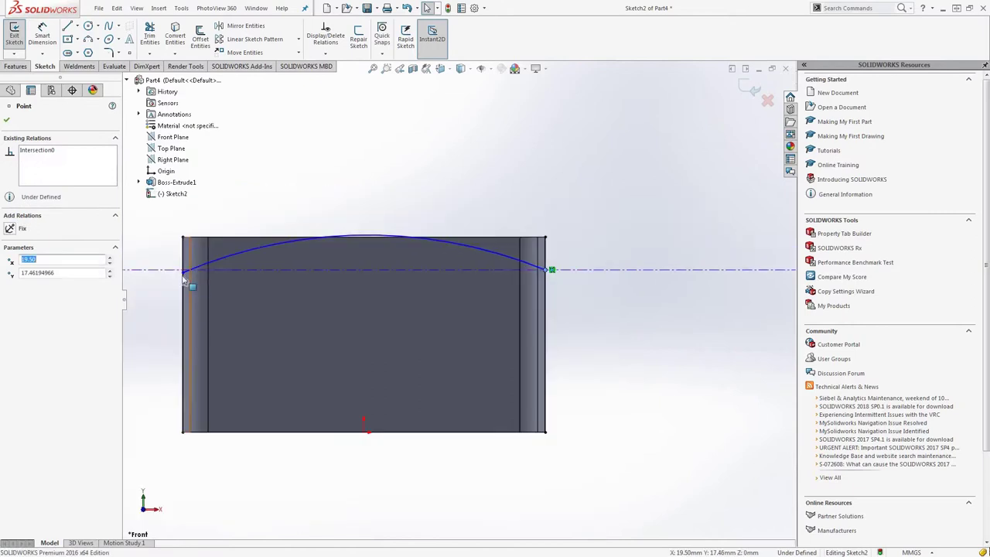
key(Escape)
scroll(382, 225, down, 3)
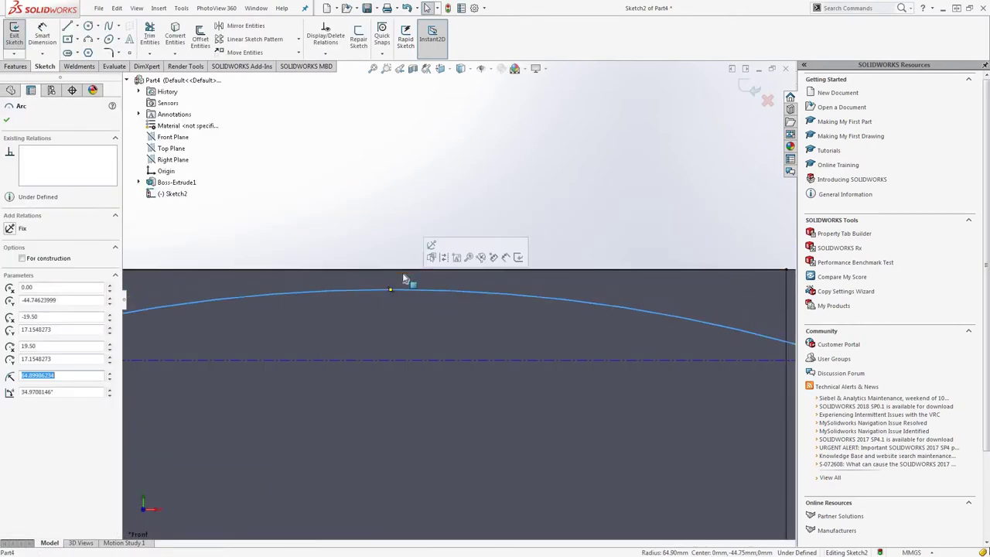
scroll(379, 253, up, 3)
- Dimension the arc height 1.86 to the top line, exit, and preview the cut
click(433, 288)
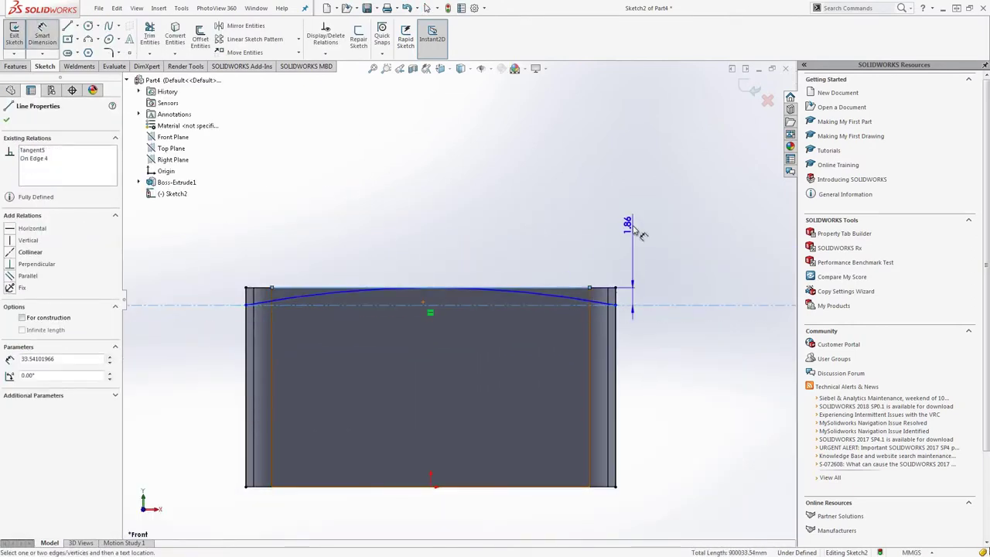
click(636, 229)
key(Return)
click(751, 90)
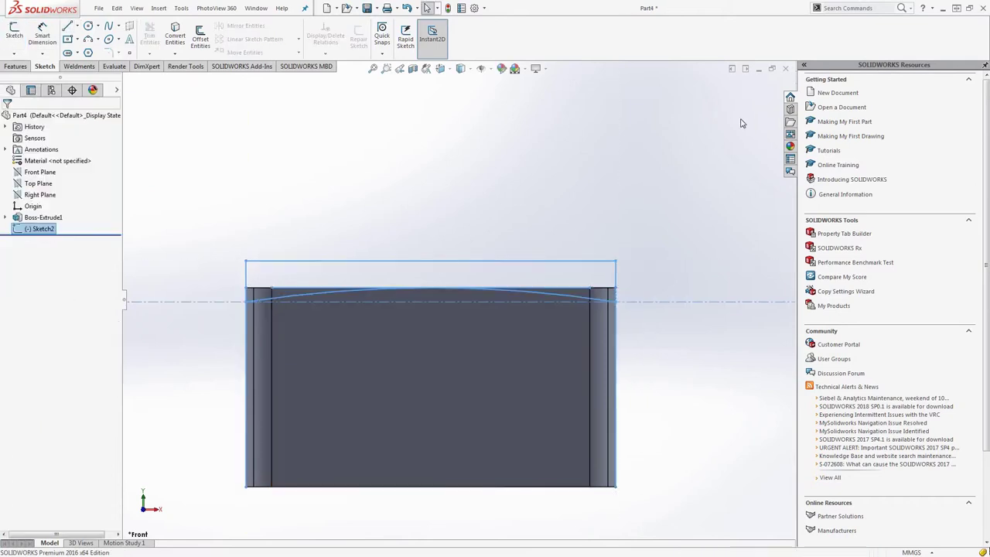
click(15, 66)
click(156, 39)
- Cut the curved top, fillet the lid edges, and shell it open at the bottom
click(15, 114)
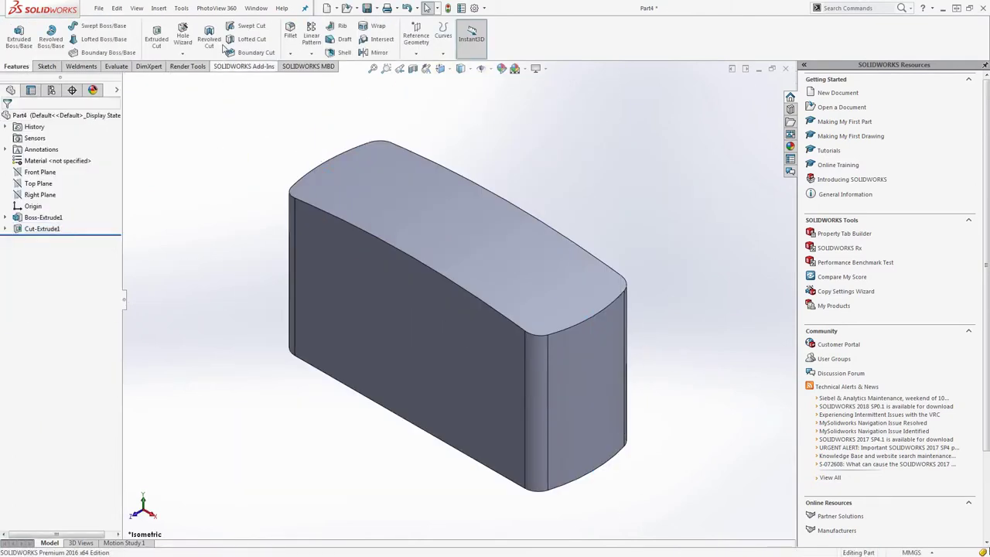
click(291, 35)
key(Return)
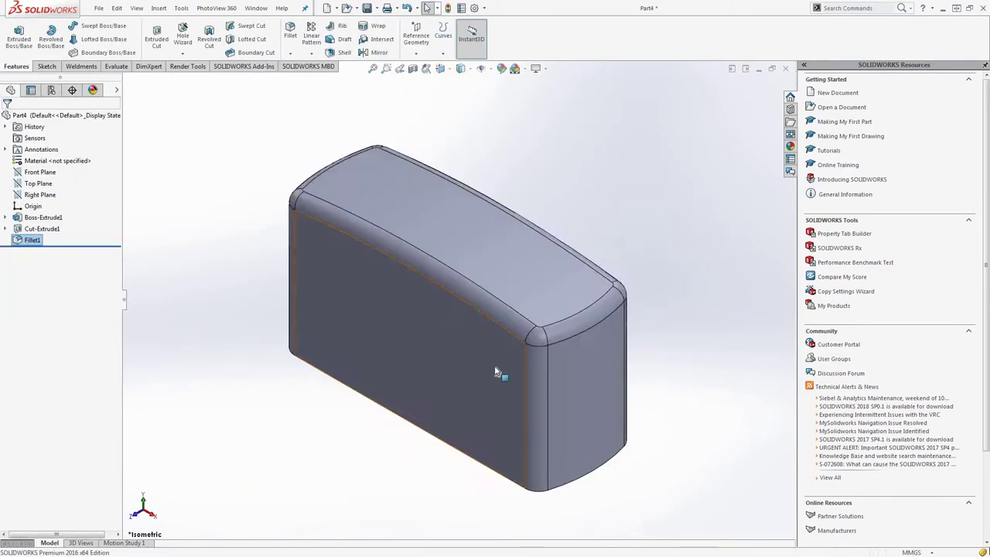
middle_drag(420, 250, 389, 277)
click(340, 51)
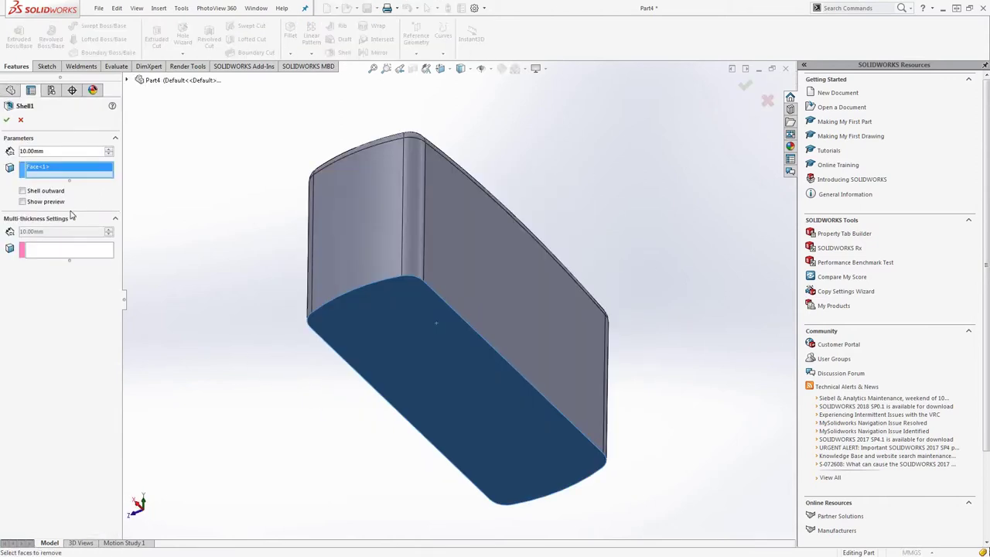
key(Return)
key(ctrl+7)
- Save the lid part over its existing file name
key(ctrl+s)
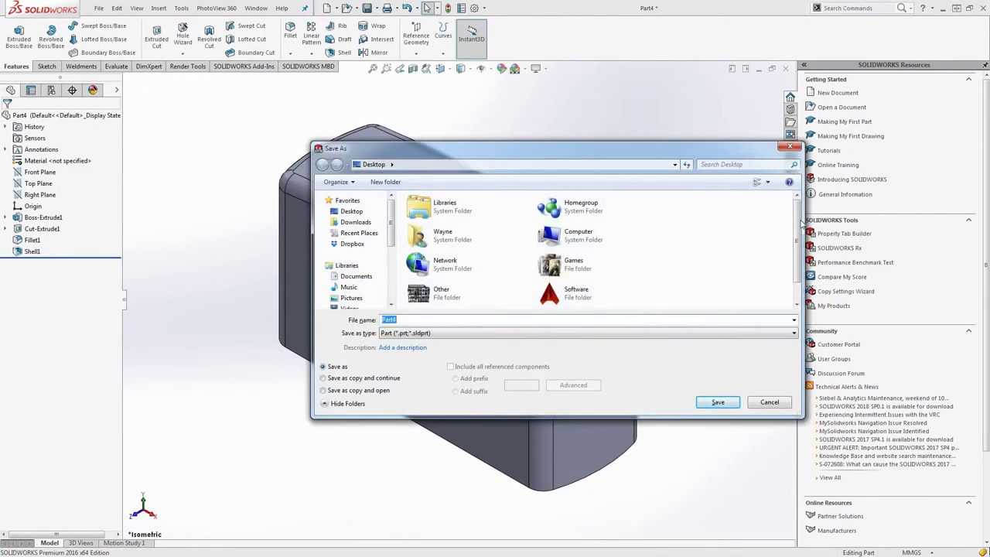
click(600, 295)
click(401, 319)
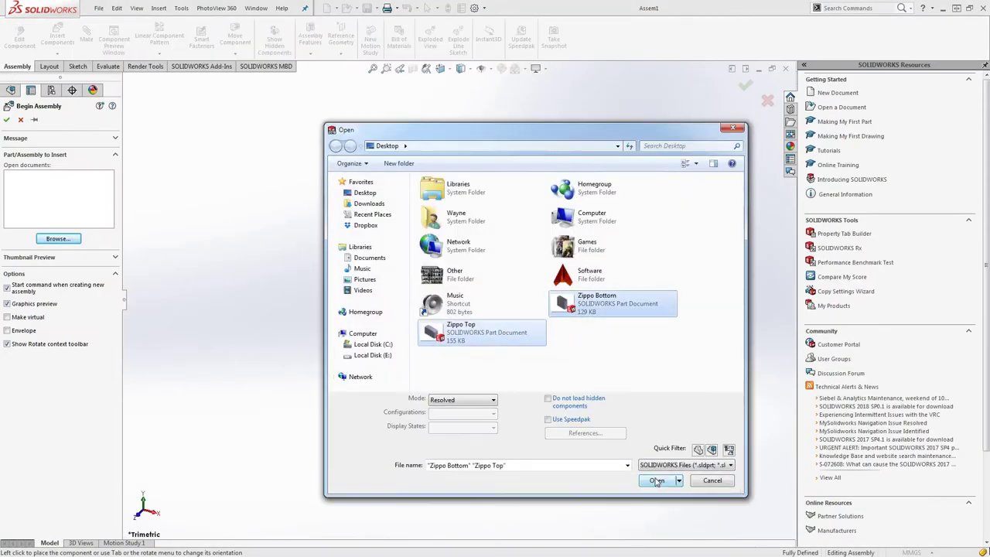
- Mate Zippo Top onto Zippo Bottom with coincident front planes, then start a new document
click(657, 481)
right_click(469, 279)
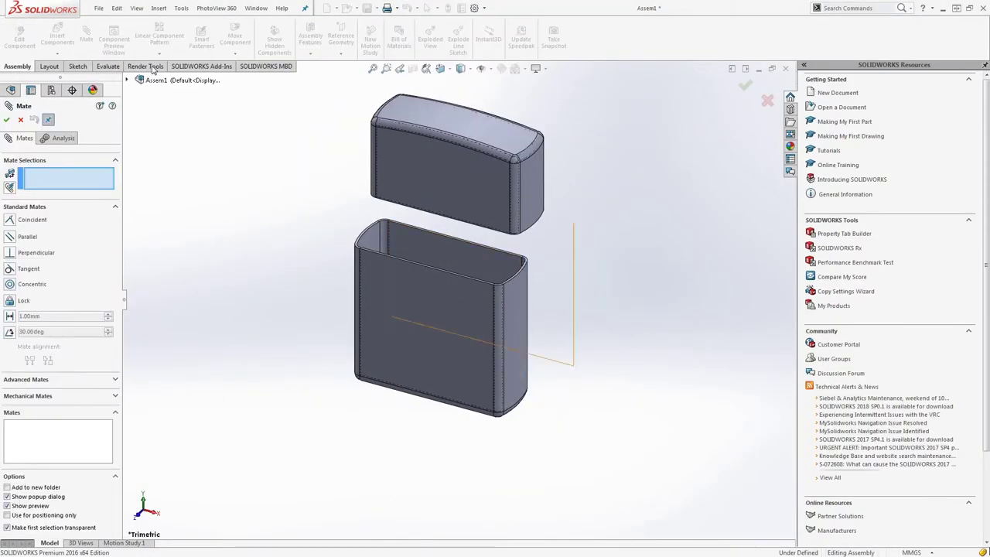
click(129, 81)
click(185, 228)
click(139, 329)
click(185, 386)
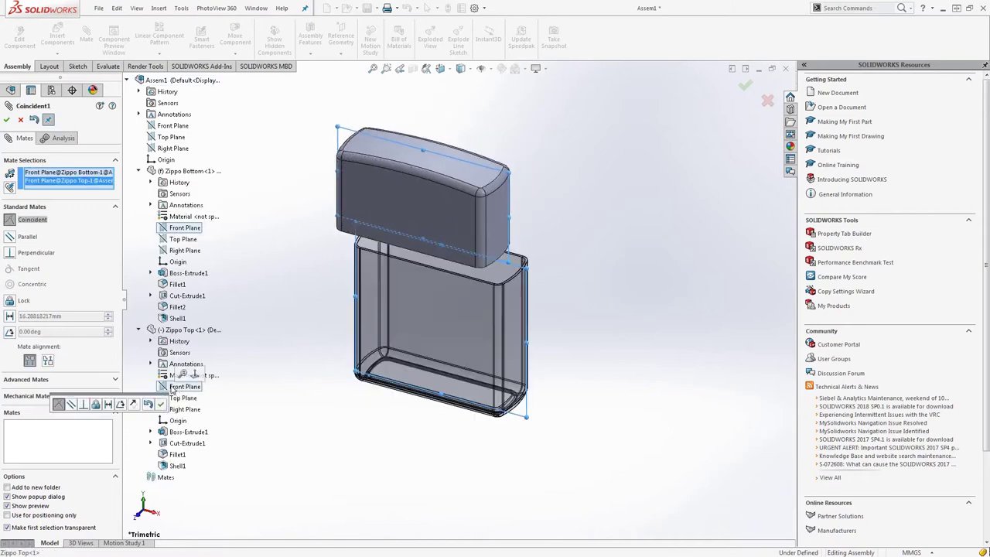
click(128, 405)
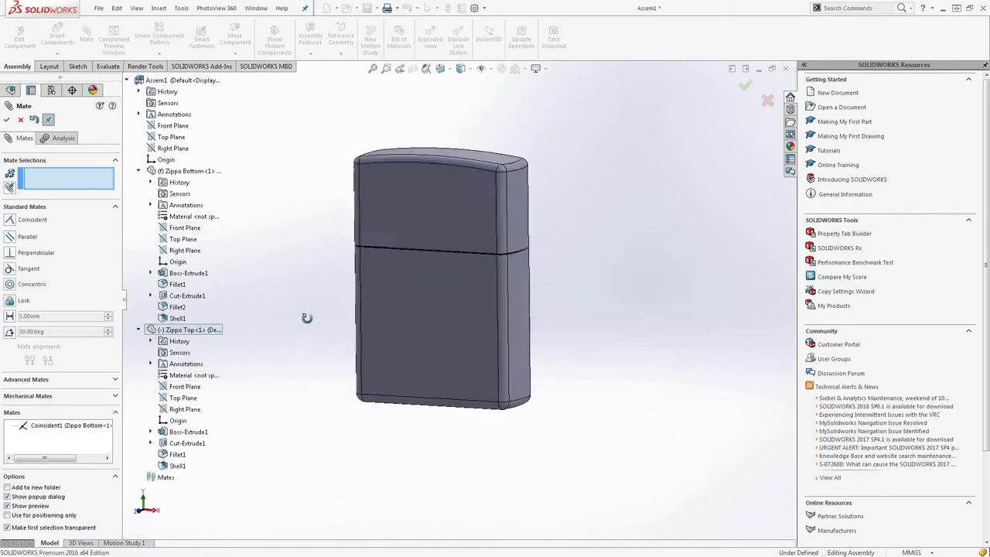
click(331, 8)
- Create a new part and sketch the Ø3 barrel with its inner hole on the Right Plane
click(548, 371)
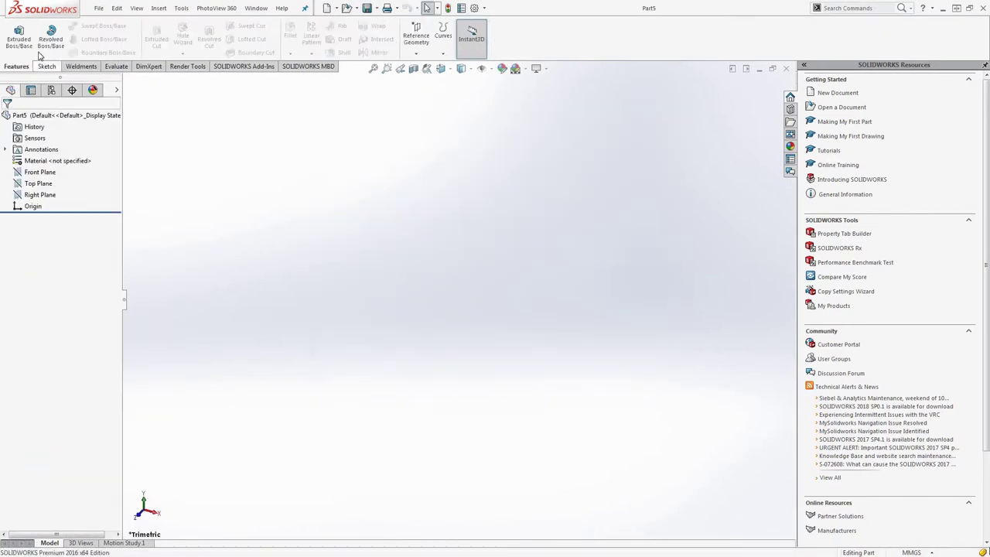
click(14, 35)
click(488, 168)
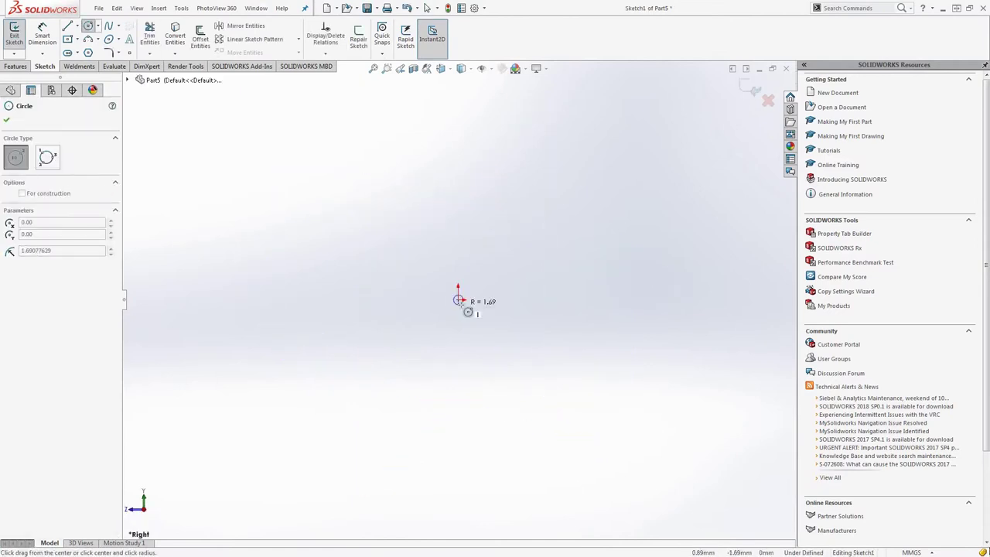
click(459, 300)
click(470, 316)
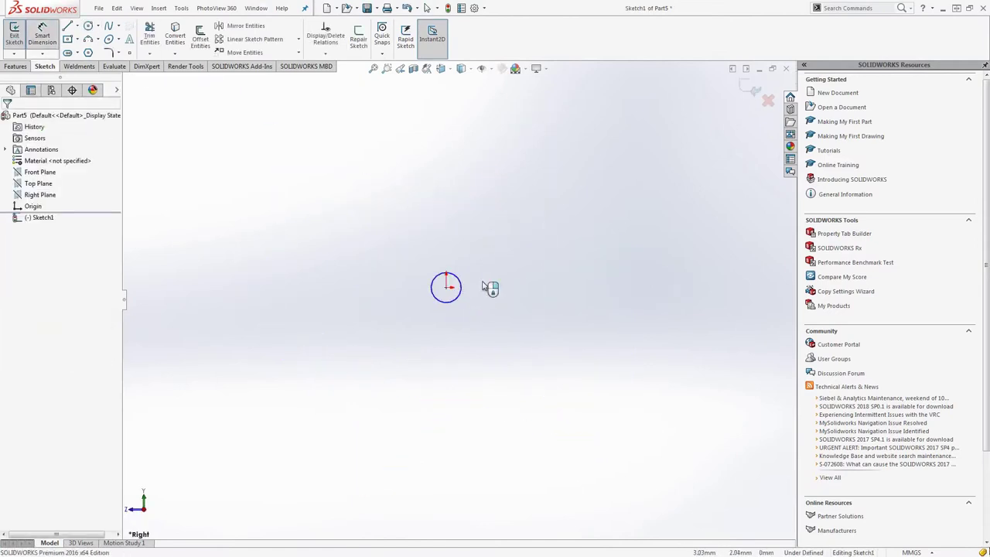
click(491, 287)
click(549, 275)
click(461, 277)
text(.5)
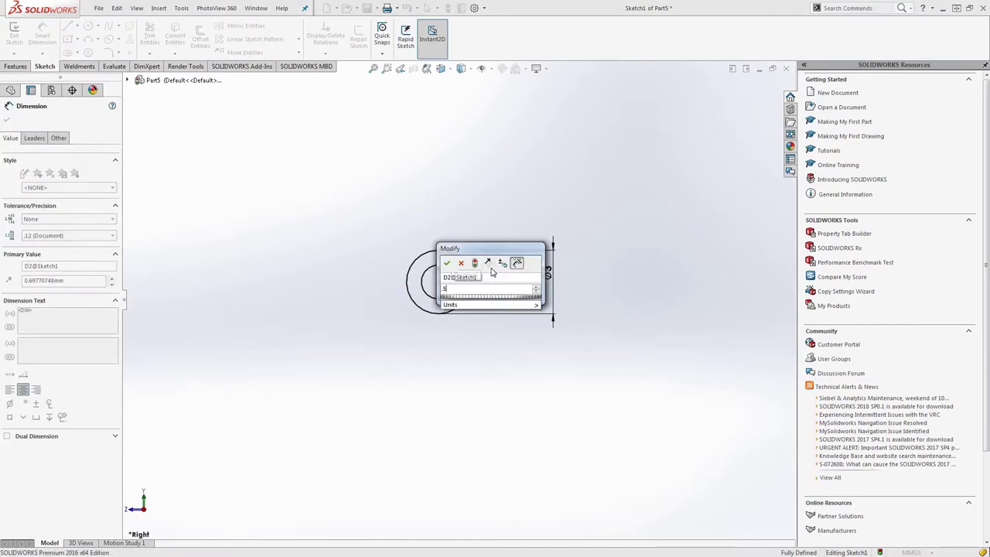
key(Return)
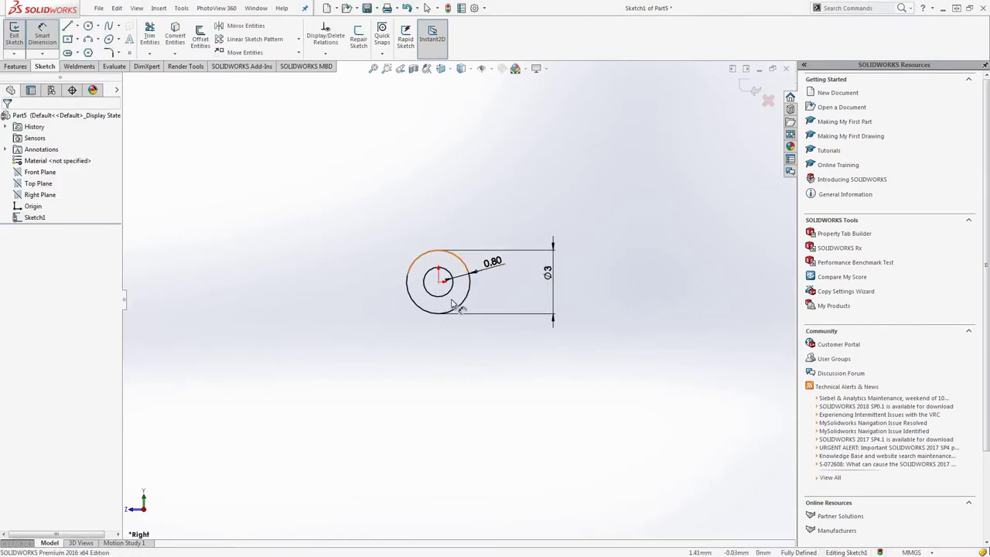
- Draw the hinge leaf outline, dimension its length 10, and rebuild the sketch
key(l)
click(470, 281)
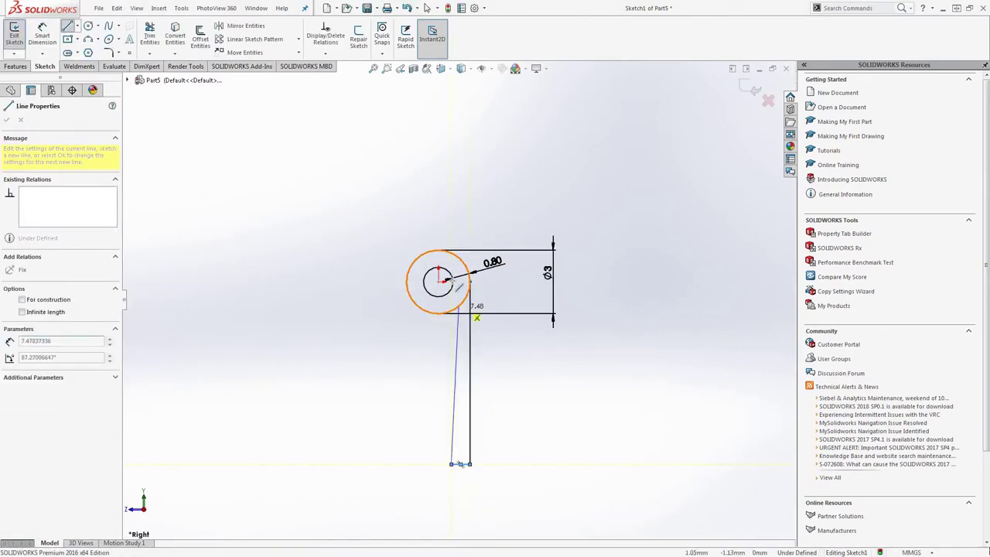
click(457, 283)
click(469, 371)
click(505, 364)
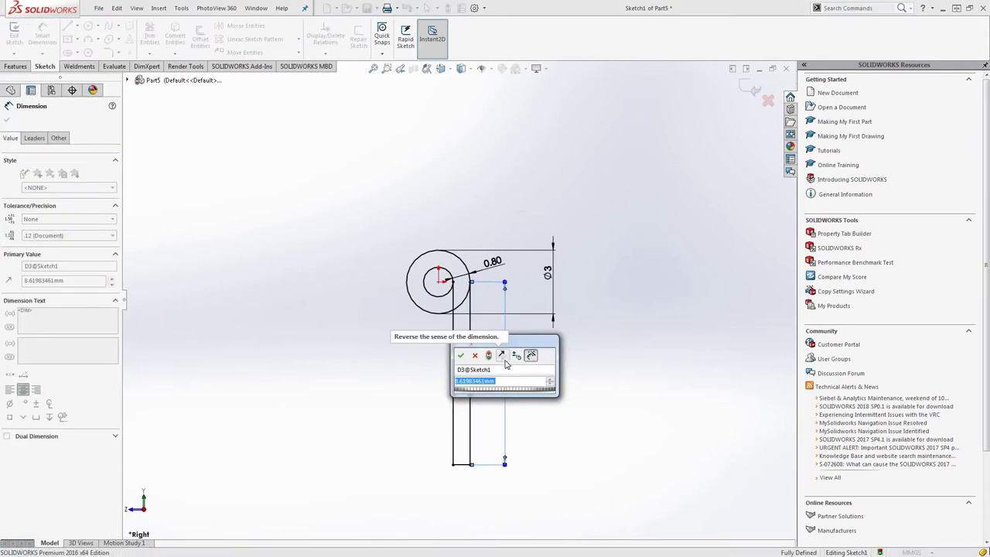
text(10)
key(Return)
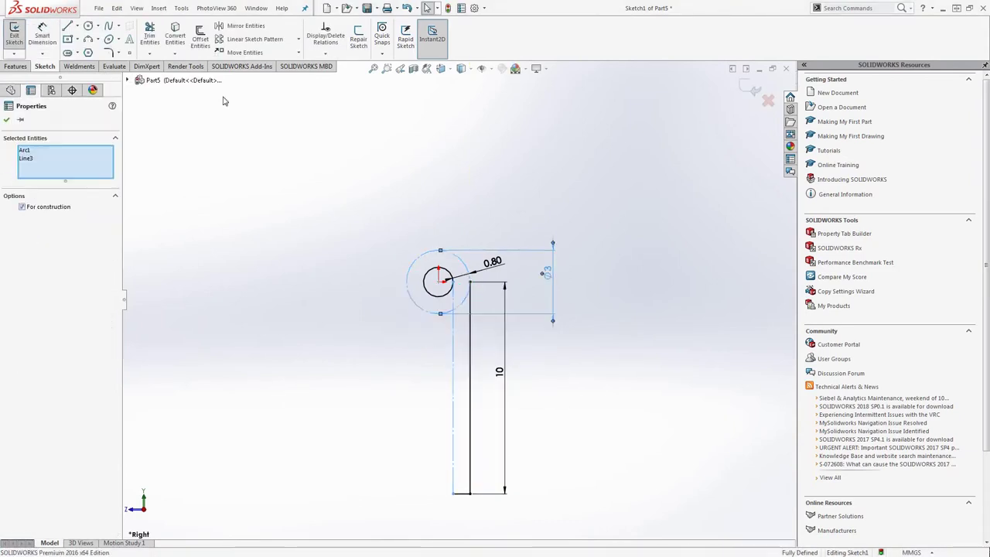
scroll(456, 308, up, 3)
scroll(464, 305, down, 3)
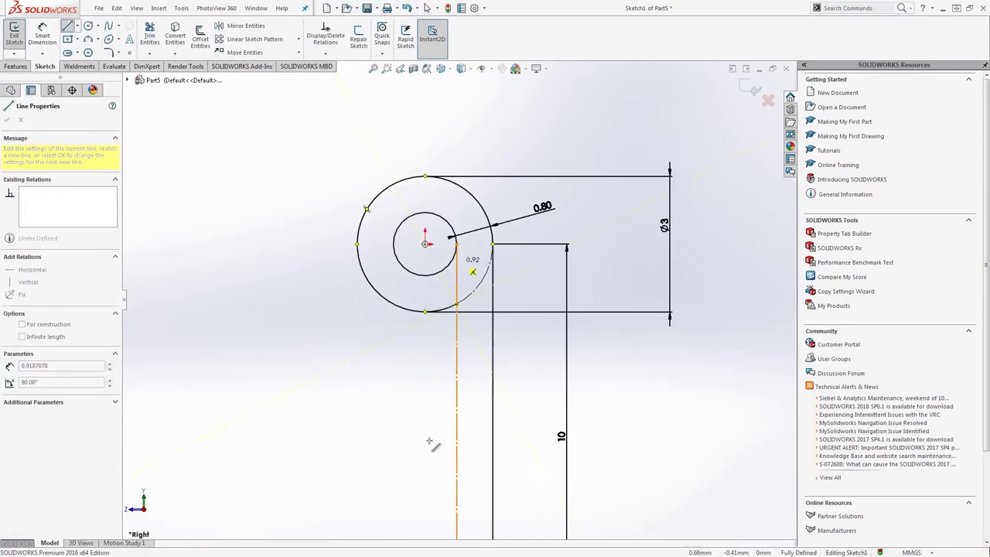
click(462, 334)
key(ctrl+b)
- Extrude the hinge profile symmetrically about its sketch plane
click(67, 180)
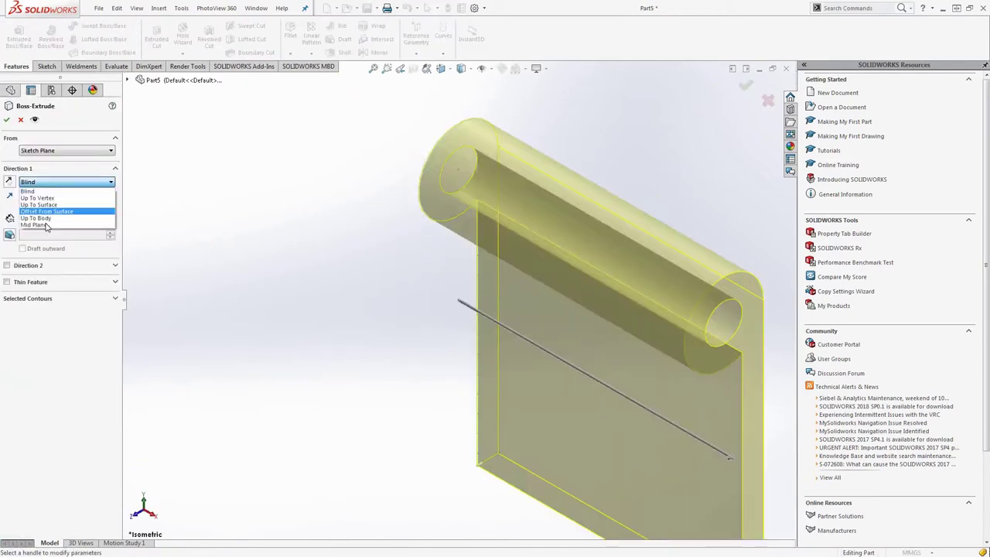
click(46, 220)
key(Return)
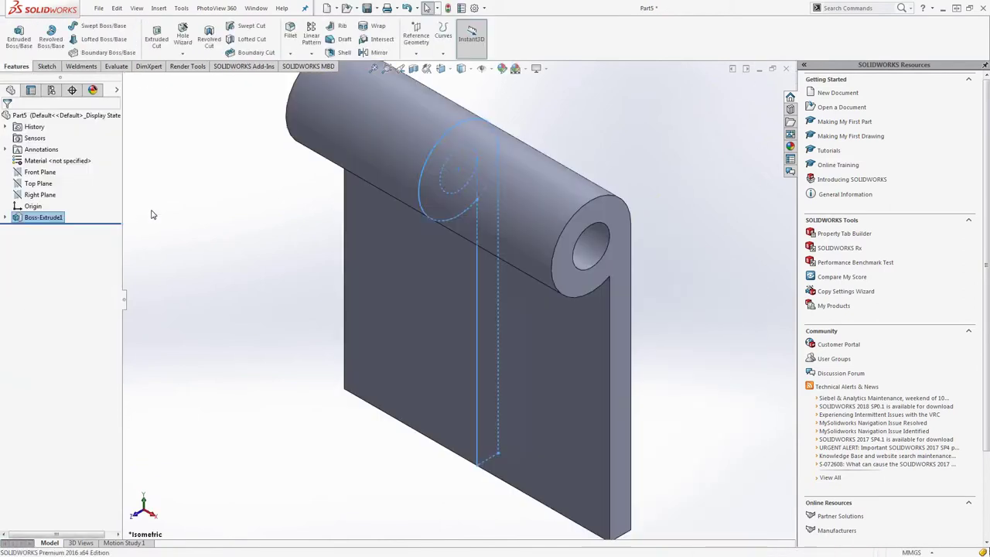
- Start a sketch on the leaf's flat face and convert the part's edges into it
click(47, 66)
click(14, 35)
click(161, 149)
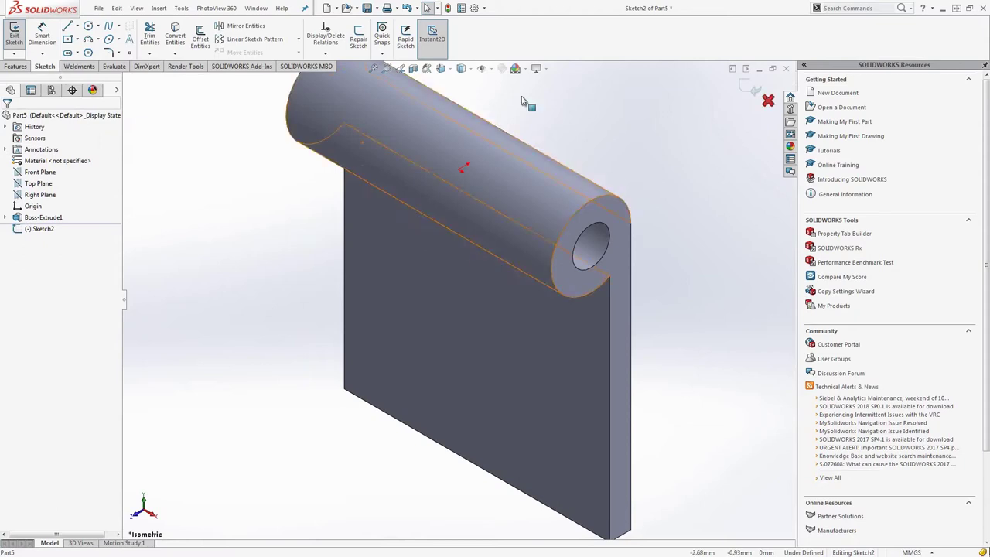
click(14, 35)
click(14, 35)
click(490, 256)
click(175, 39)
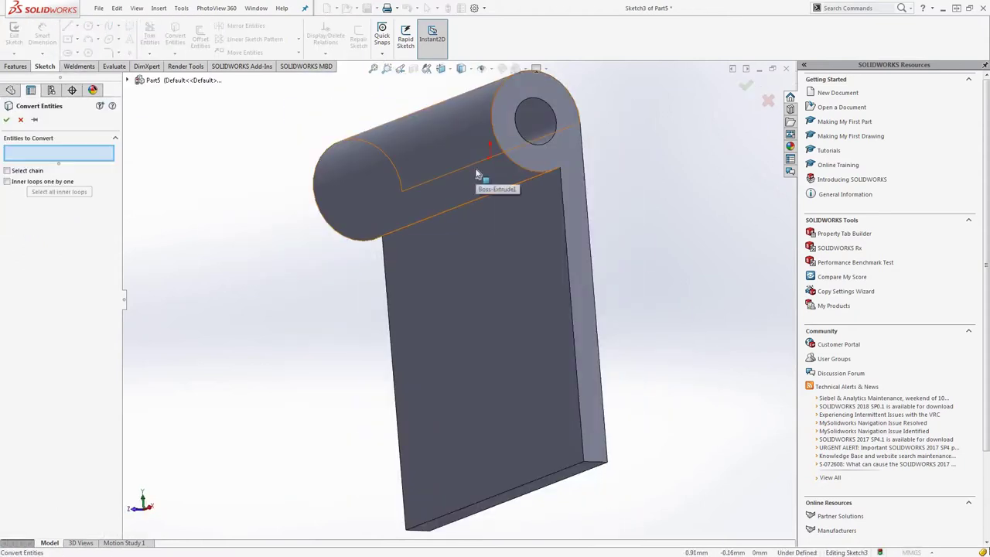
key(ctrl+8)
click(463, 127)
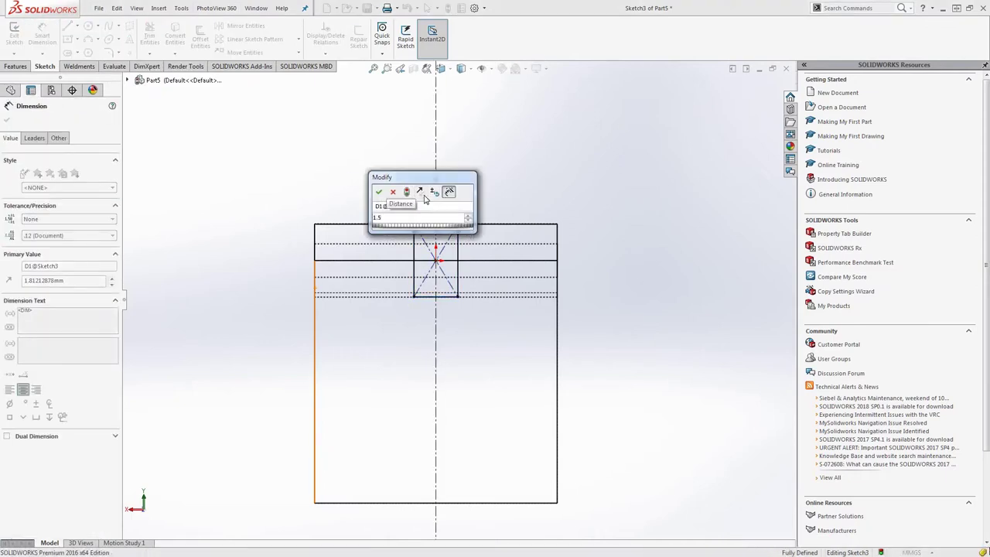
- Draw a 1.50-wide side gap rectangle collinear with the barrel's bottom edge and mirror it to the other end
key(Return)
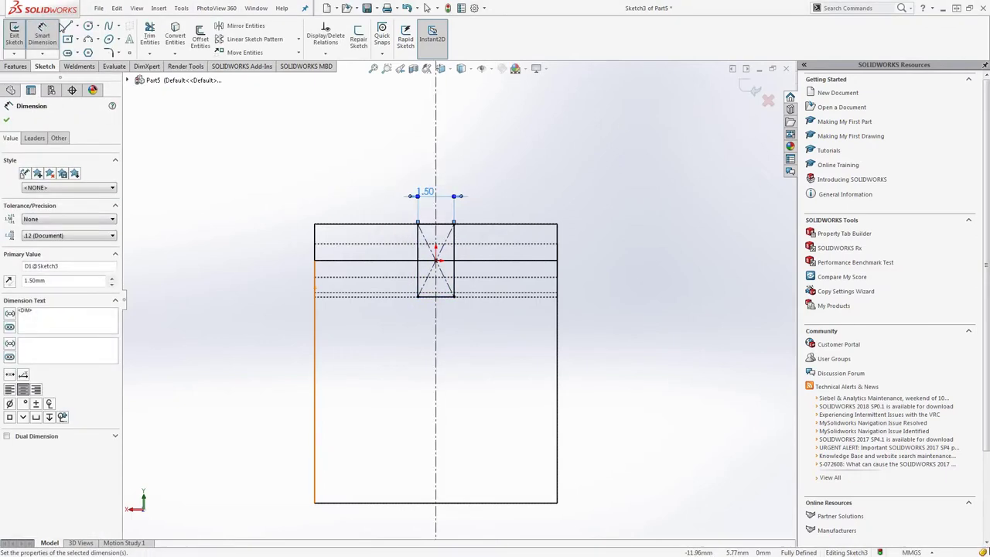
click(68, 39)
click(510, 225)
click(558, 297)
key(Escape)
click(513, 297)
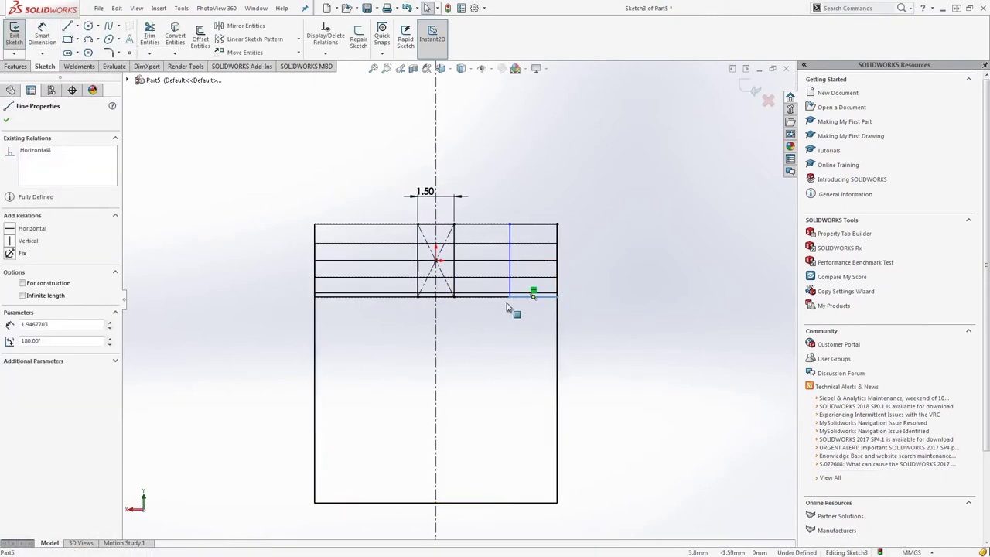
ctrl+click(436, 296)
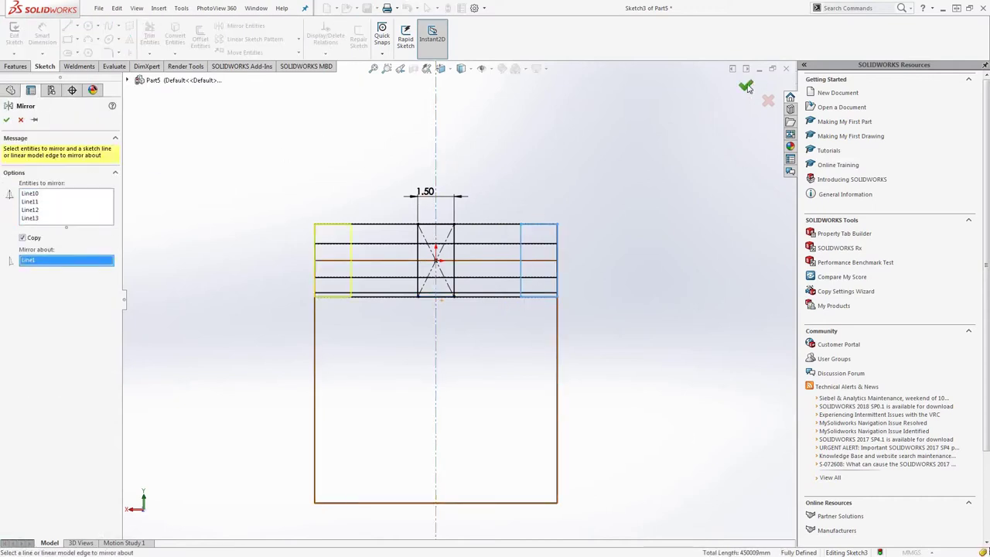
click(747, 88)
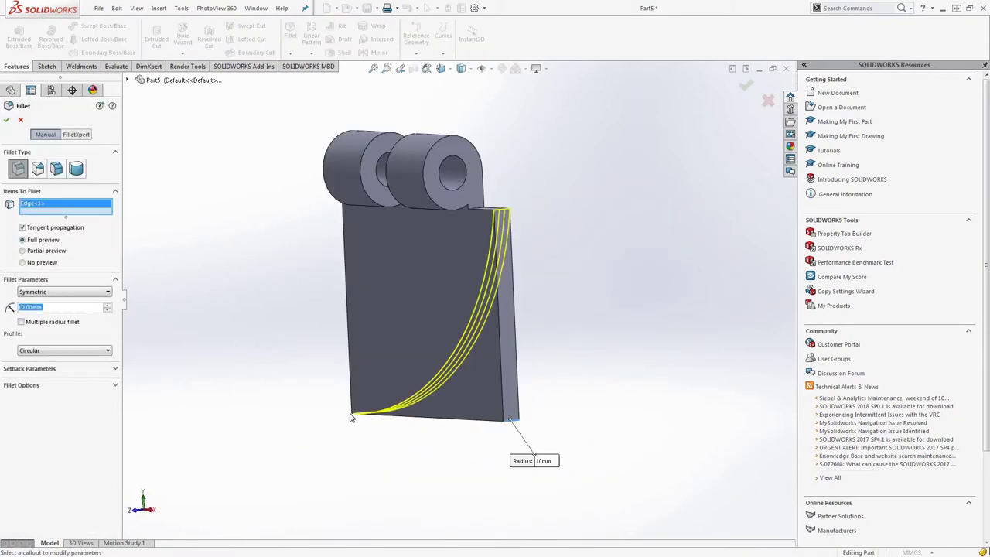
- Save the hinge as a new part named 'Zippo Hinge'
key(ctrl+s)
text(Zi)
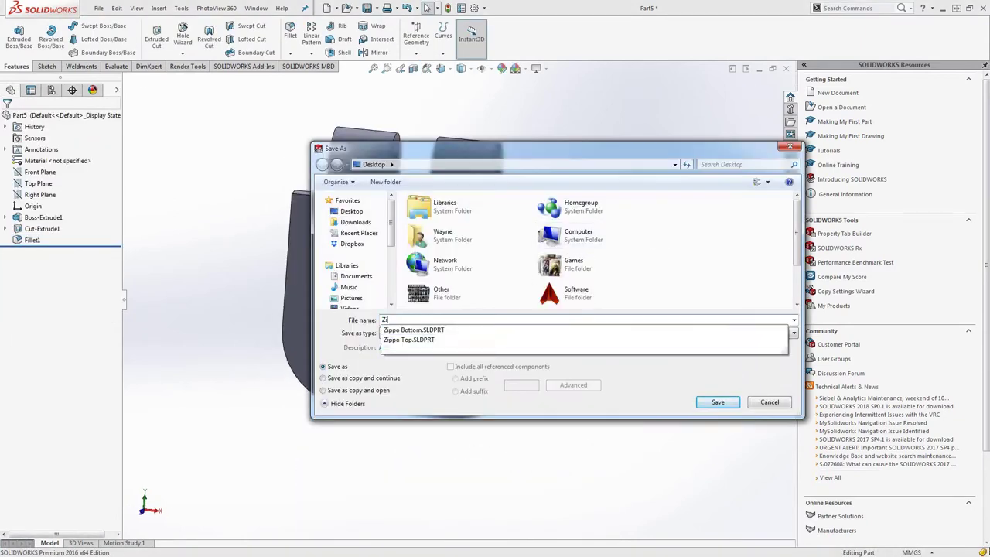
text(ppo Hinge)
key(Return)
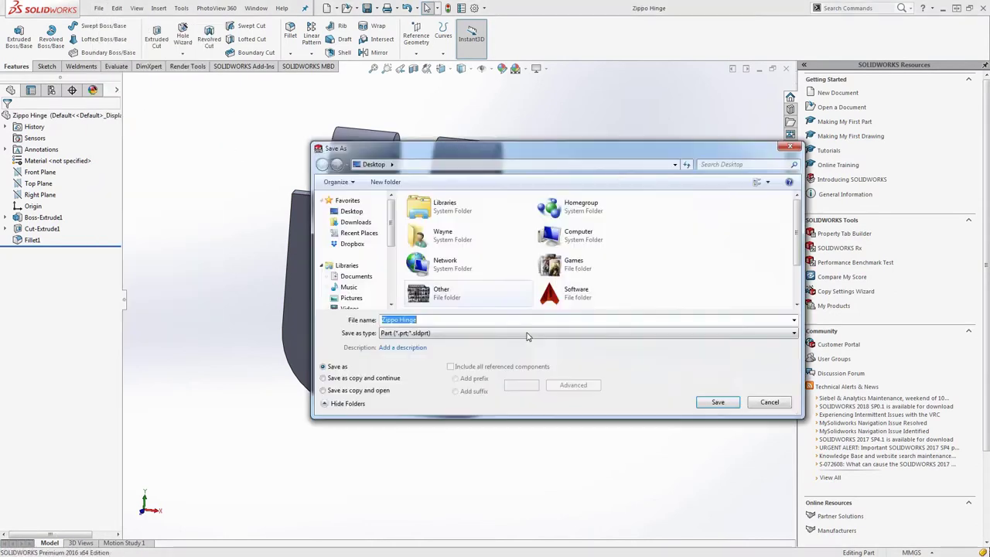
key(Return)
- Edit the Cut-Extrude1 sketch, delete a line and rebuild so the barrel splits into knuckles
click(42, 228)
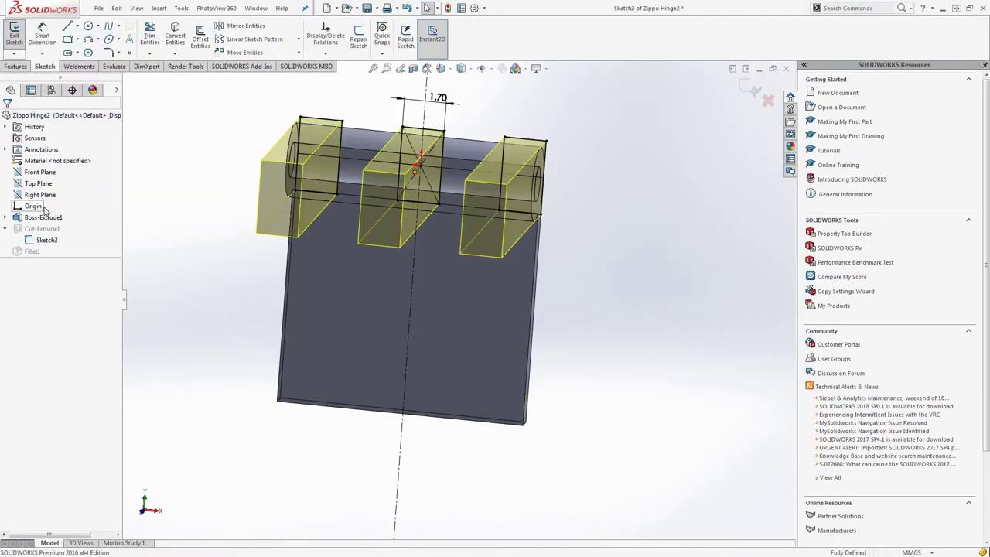
click(46, 240)
click(484, 246)
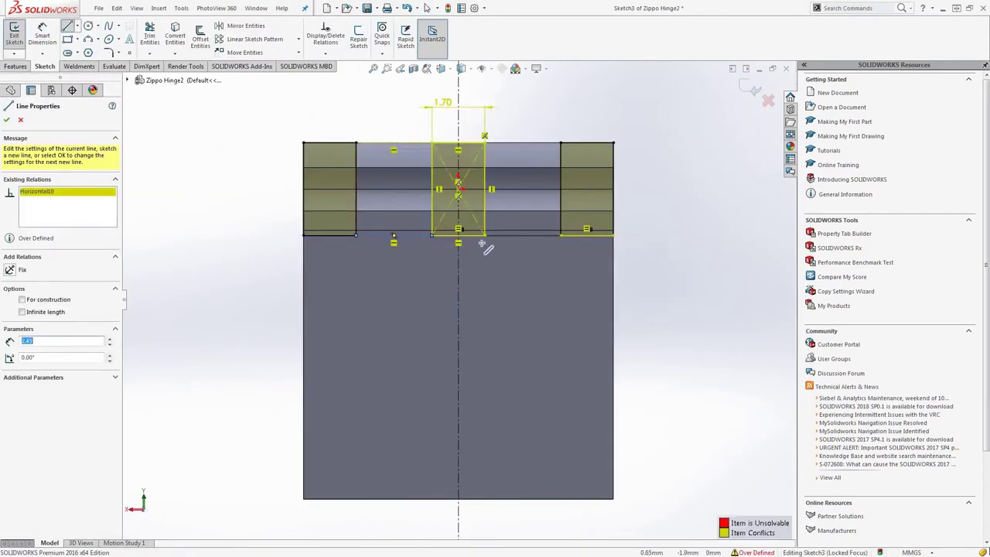
key(ctrl+7)
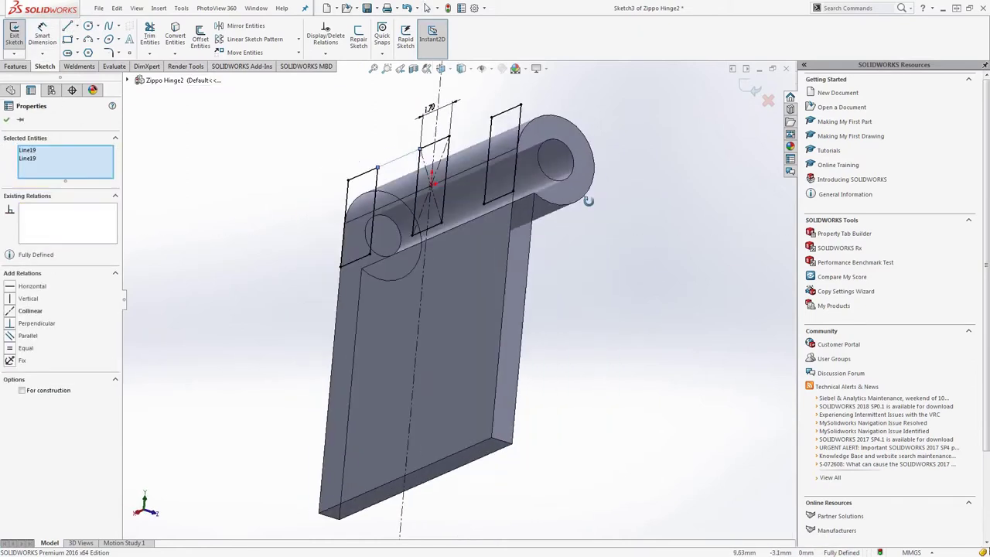
key(Delete)
key(l)
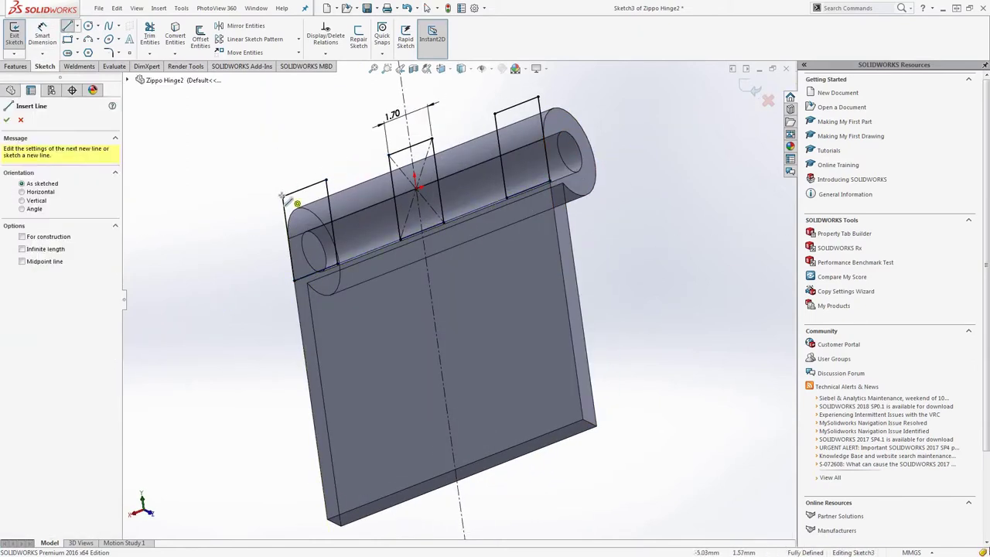
key(ctrl+b)
click(476, 298)
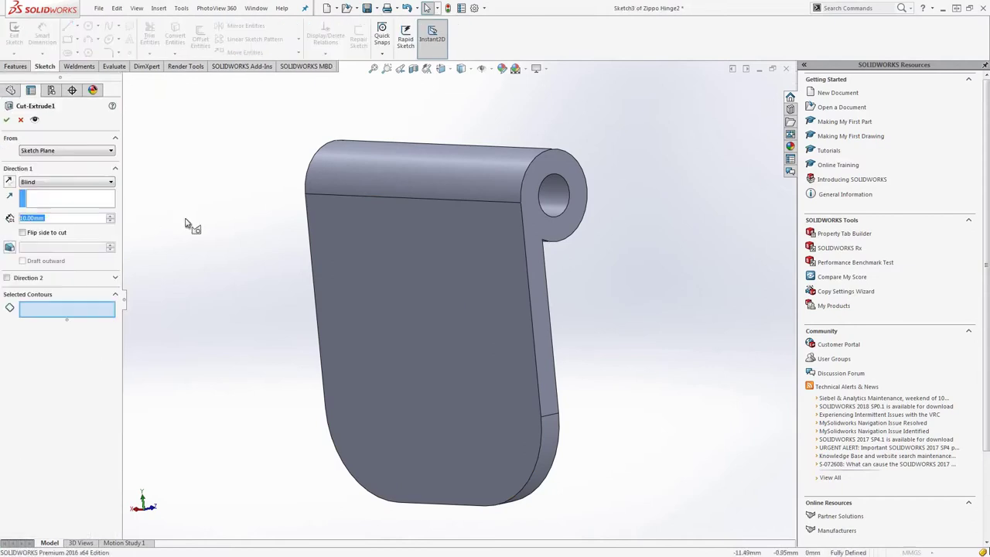
click(7, 120)
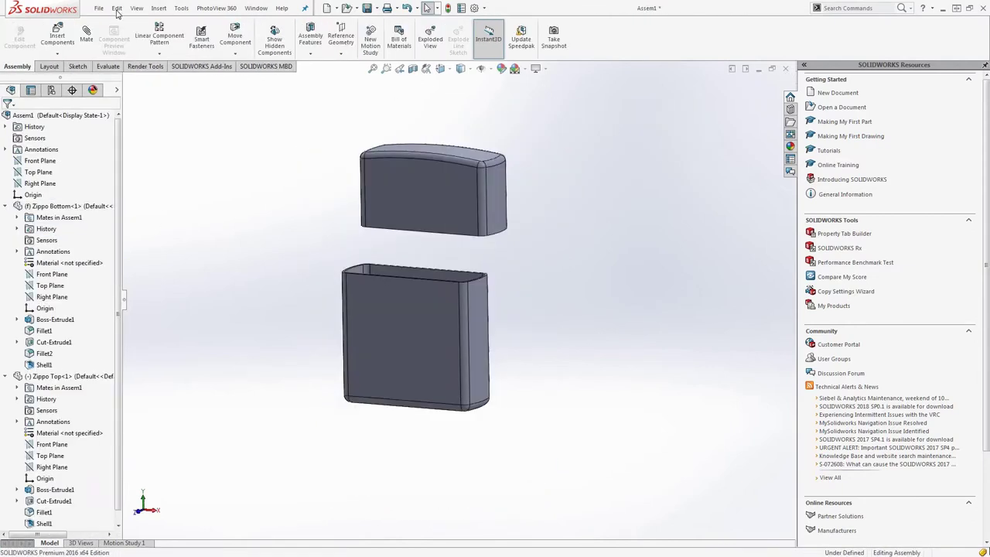
- Insert Zippo Hinge and Zippo Hinge2 into the assembly beside the case
click(58, 37)
click(454, 325)
ctrl+click(646, 331)
key(Return)
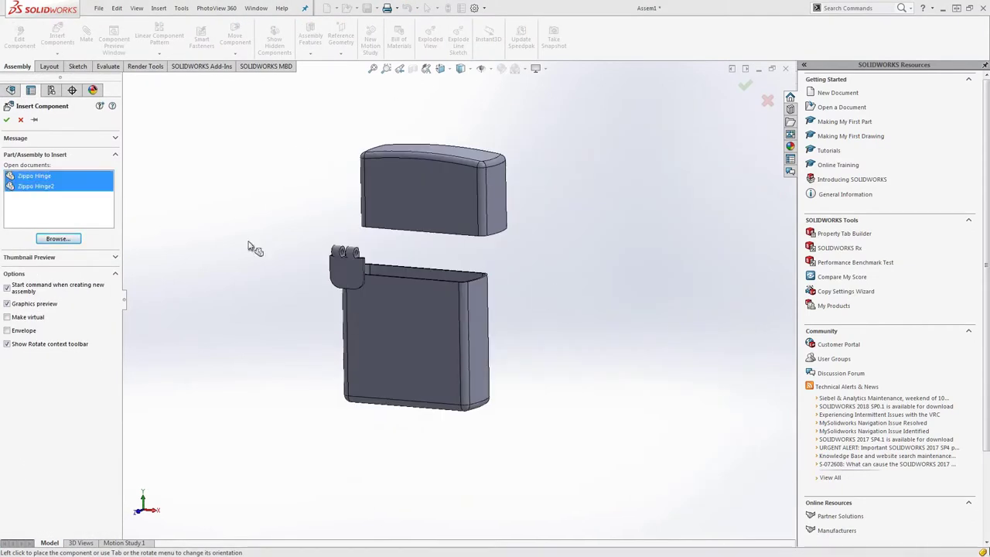
click(252, 248)
- Tangent-mate the first hinge to the case face and move it next to the case
click(86, 37)
click(259, 246)
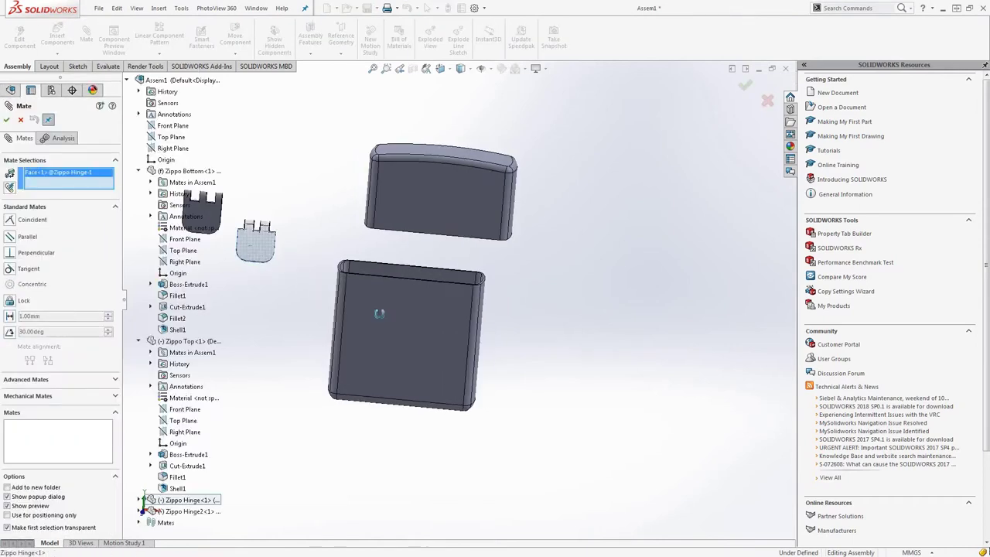
mouse_move(380, 309)
middle_down()
mouse_move(458, 272)
mouse_move(354, 308)
middle_up()
click(457, 273)
key(Escape)
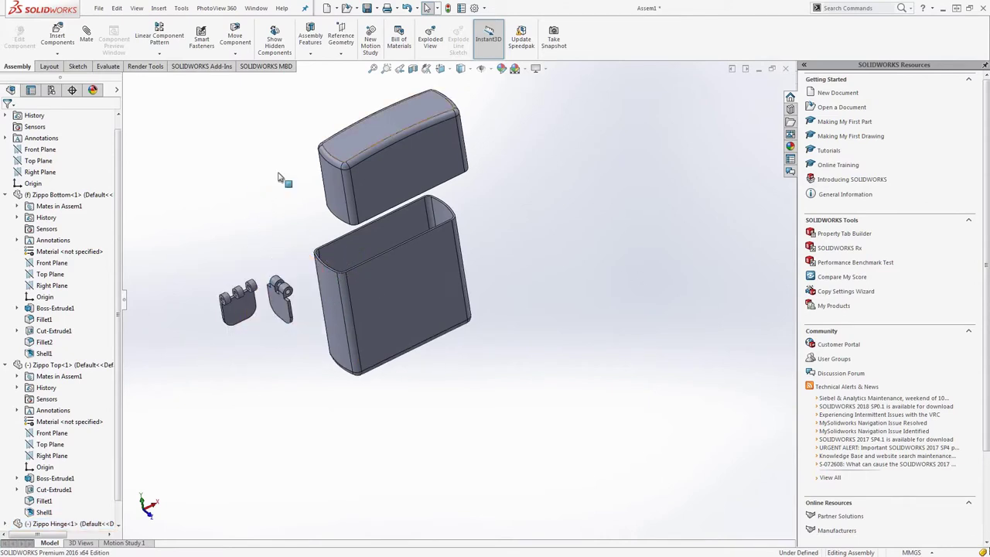
click(391, 185)
key(ctrl+8)
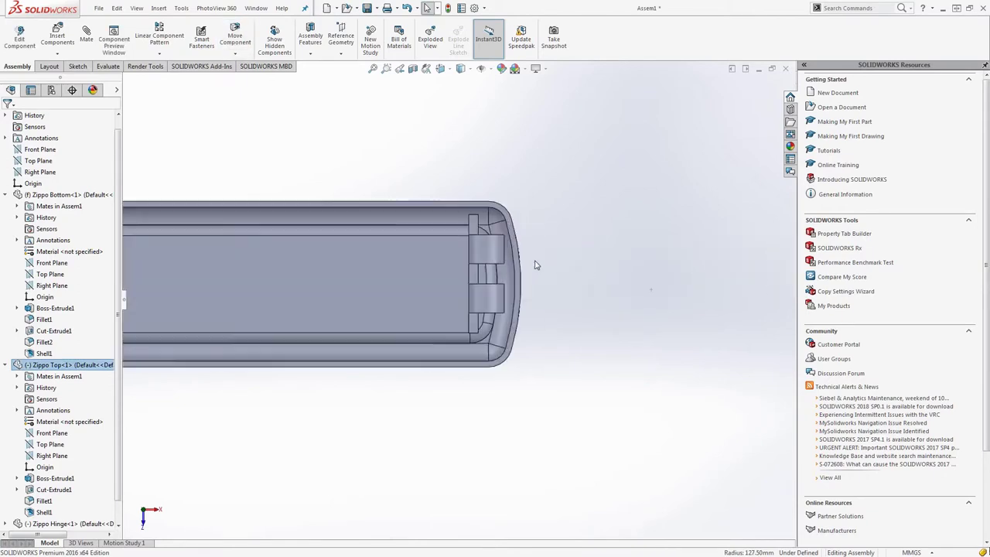
click(491, 266)
mouse_move(492, 266)
middle_down()
mouse_move(439, 362)
mouse_move(335, 296)
middle_up()
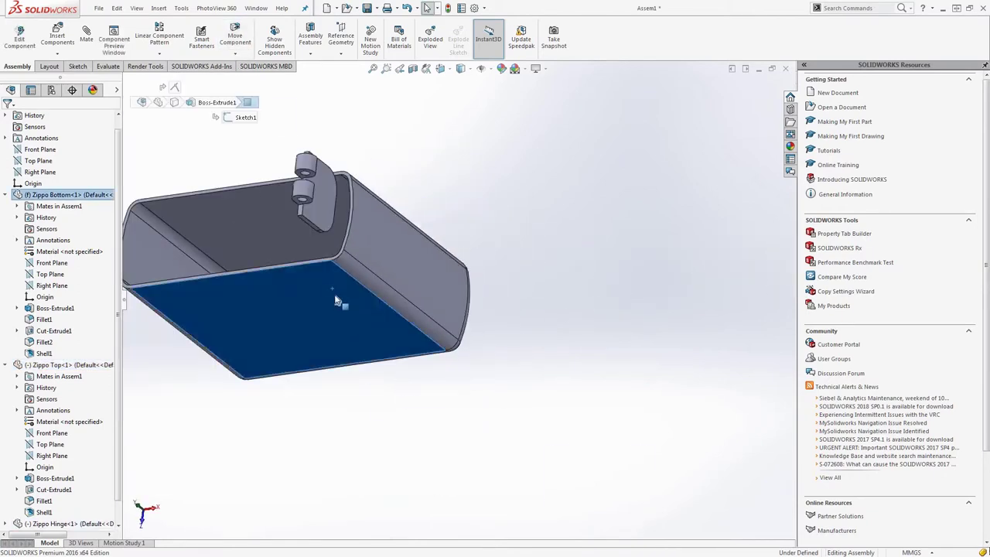
key(ctrl+1)
mouse_move(491, 268)
mouse_down()
mouse_move(464, 305)
mouse_move(464, 354)
mouse_move(469, 238)
mouse_up()
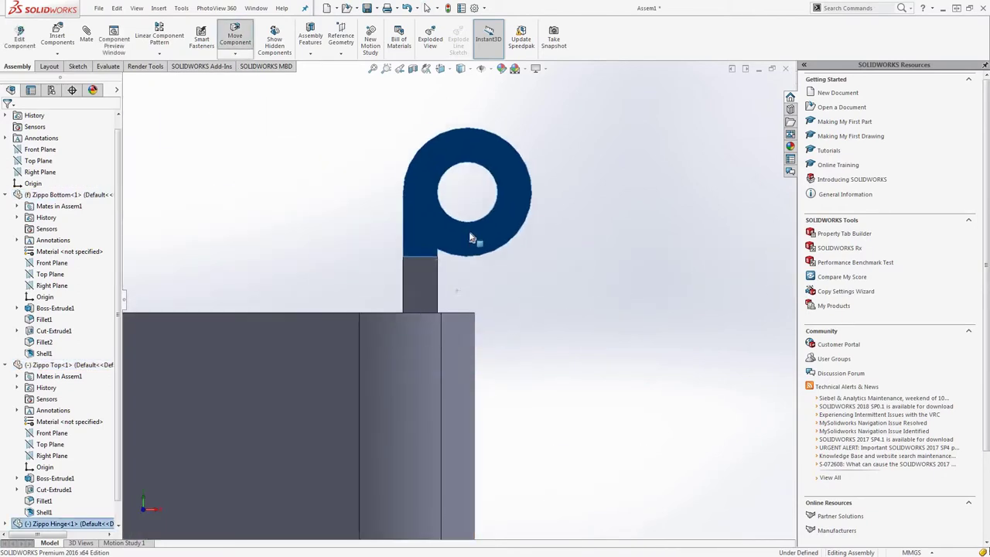
mouse_move(469, 238)
middle_down()
mouse_move(515, 302)
mouse_move(428, 279)
mouse_move(493, 471)
mouse_move(691, 453)
mouse_move(464, 310)
middle_up()
- Add a coincident mate, then start a sketch on Zippo Bottom's Right Plane
click(433, 256)
click(488, 371)
click(402, 246)
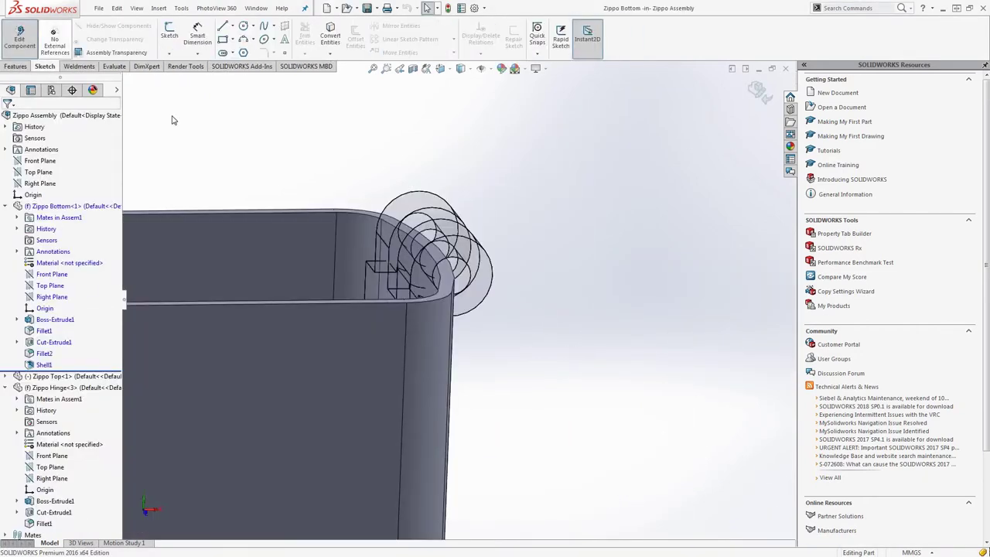
key(f)
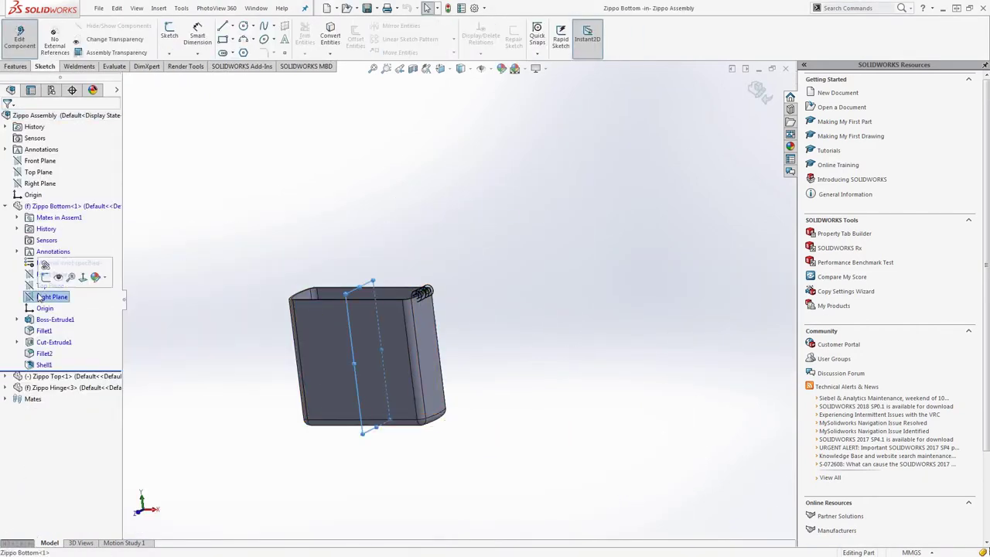
click(46, 276)
key(ctrl+8)
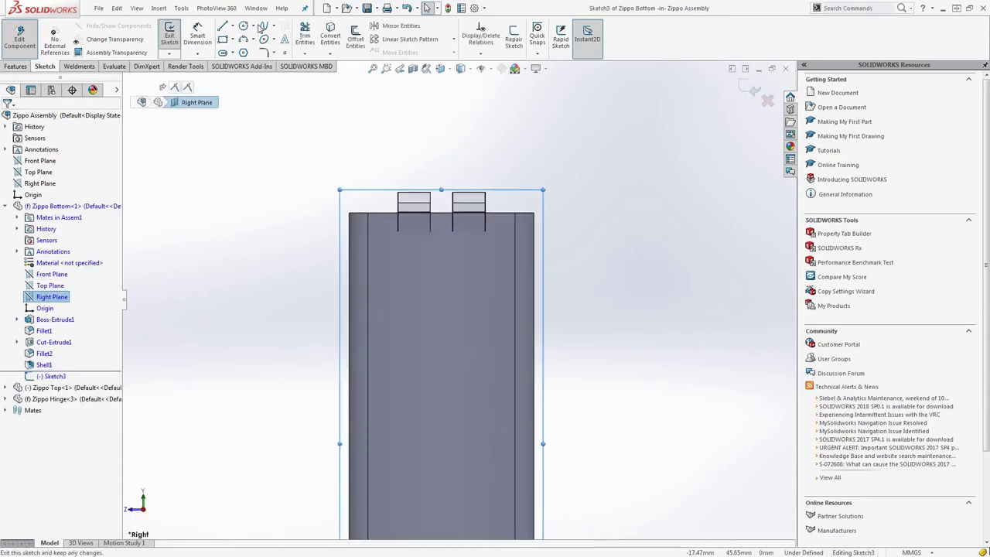
- Draw a centre rectangle over the hinge tabs, dimensioned 10 wide plus its height
click(222, 39)
click(441, 213)
click(522, 159)
click(197, 34)
click(441, 160)
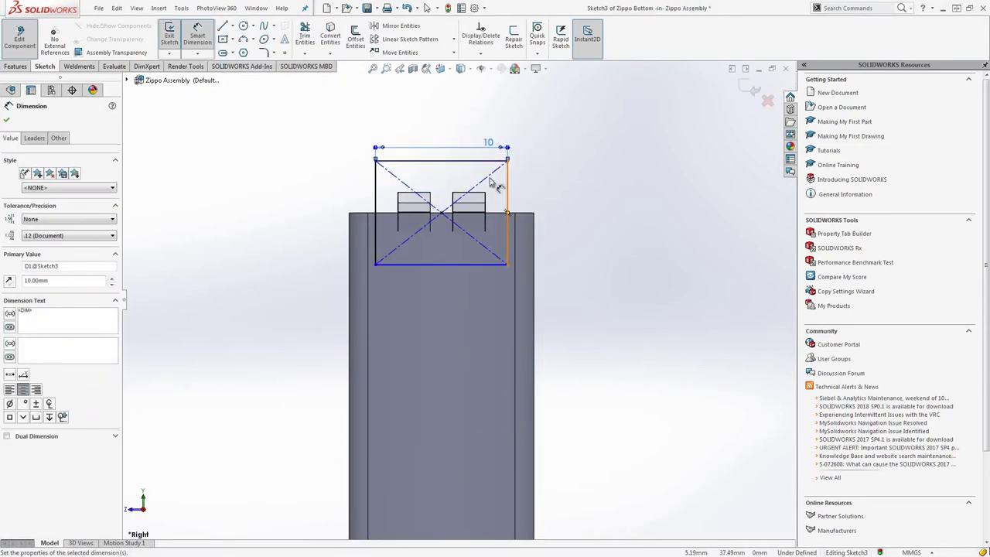
click(505, 198)
click(576, 221)
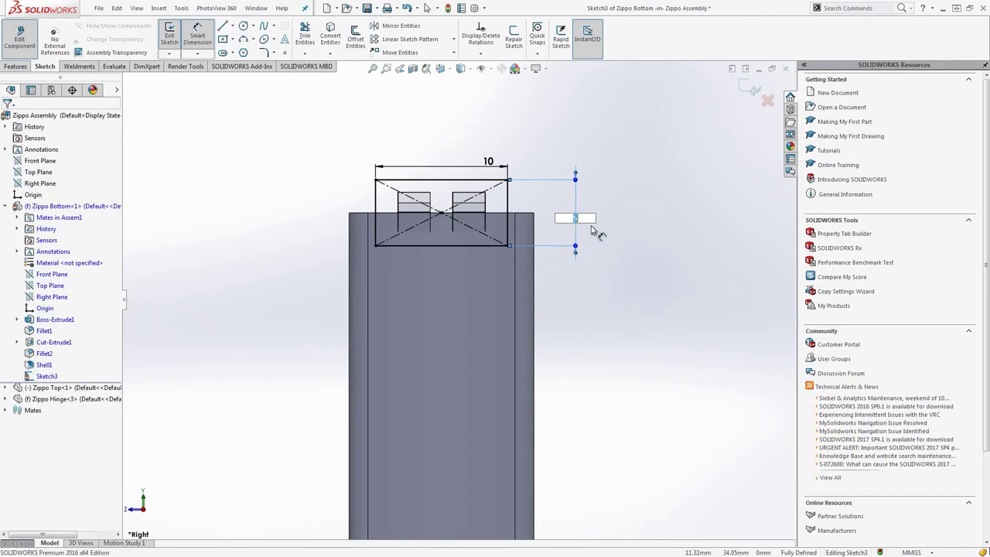
click(586, 223)
- Cut the rectangle through the case wall and finish editing Zippo Bottom
middle_drag(464, 232, 374, 189)
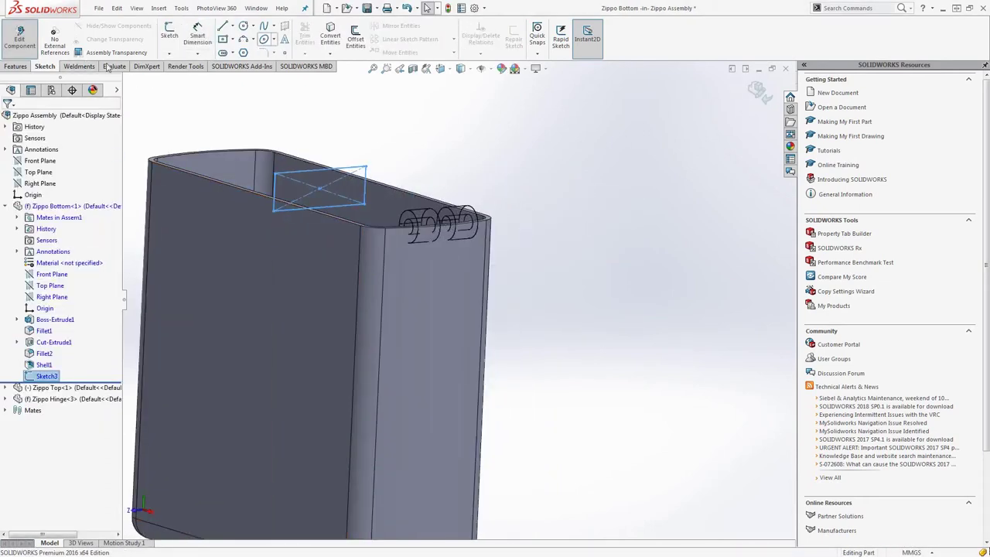
click(312, 39)
click(758, 90)
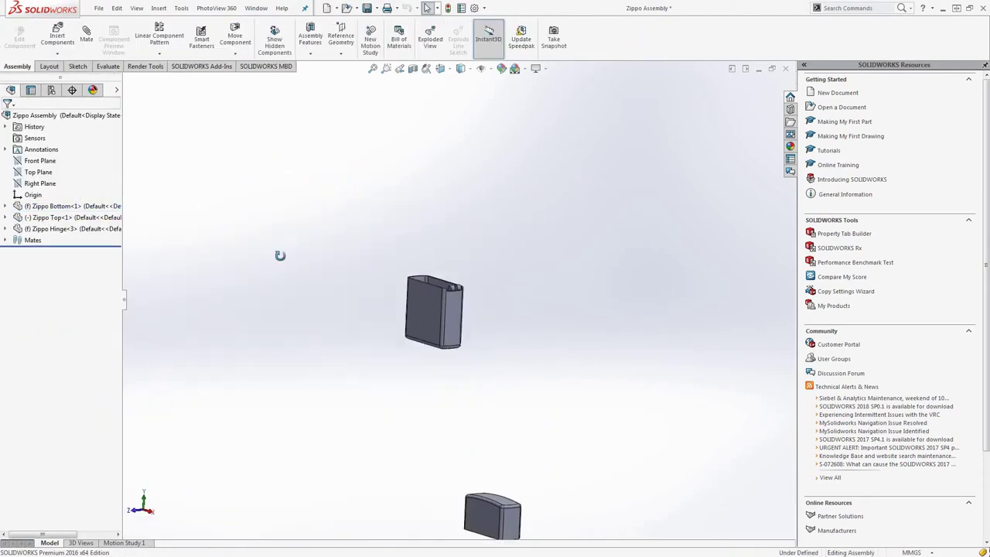
- Insert Zippo Hinge2 into the assembly and reposition it with the move triad
click(58, 39)
click(653, 462)
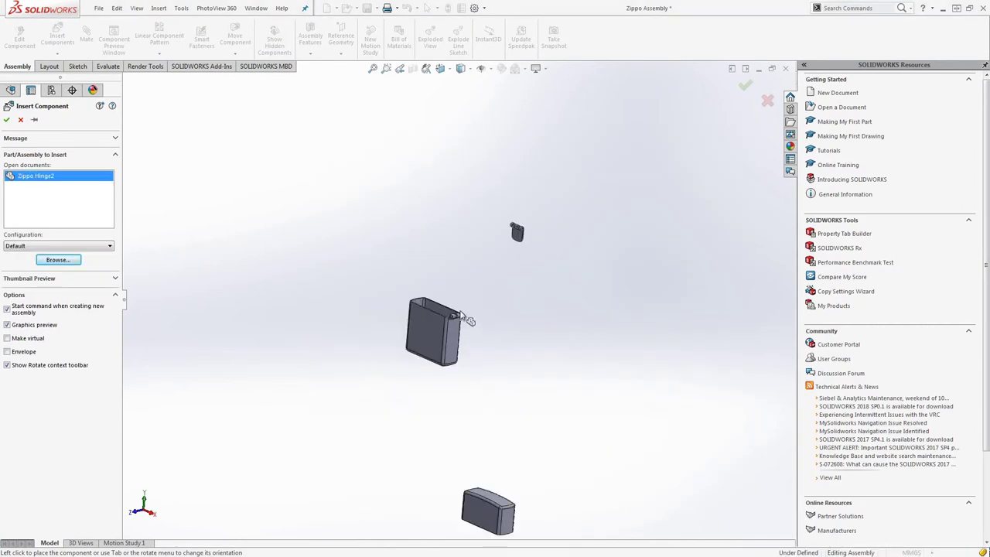
click(520, 263)
right_click(518, 264)
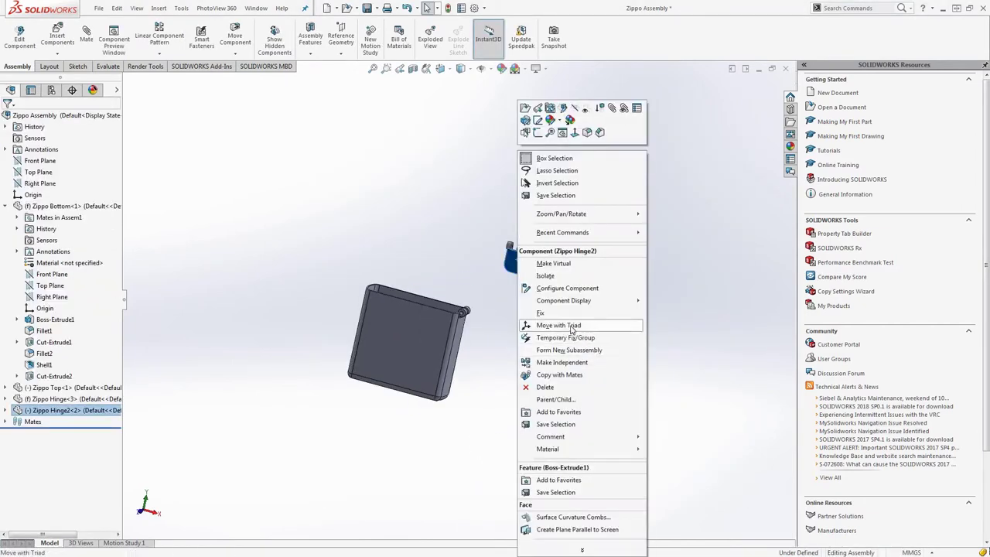
click(558, 327)
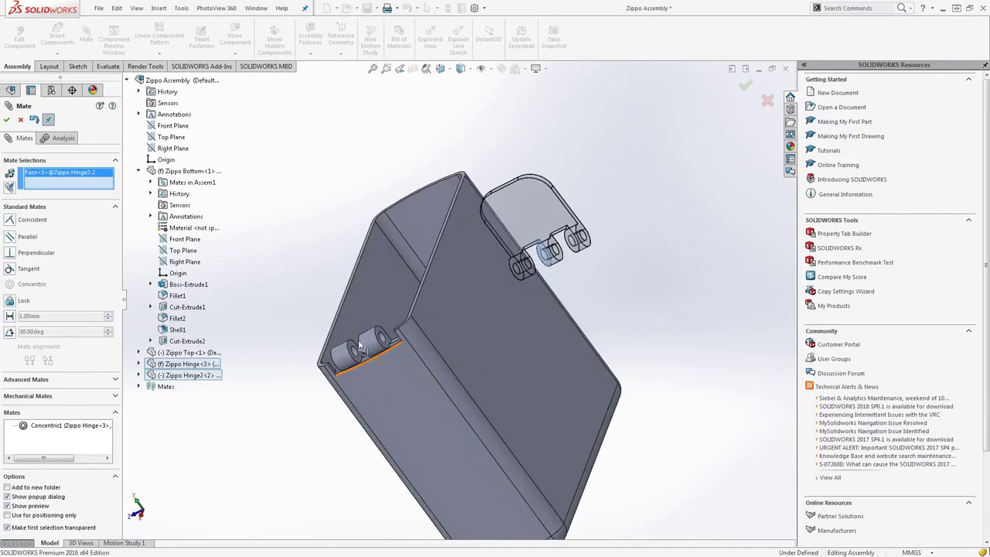
- Mate the second hinge's face coincident with the first and zoom around to inspect the seam
click(361, 348)
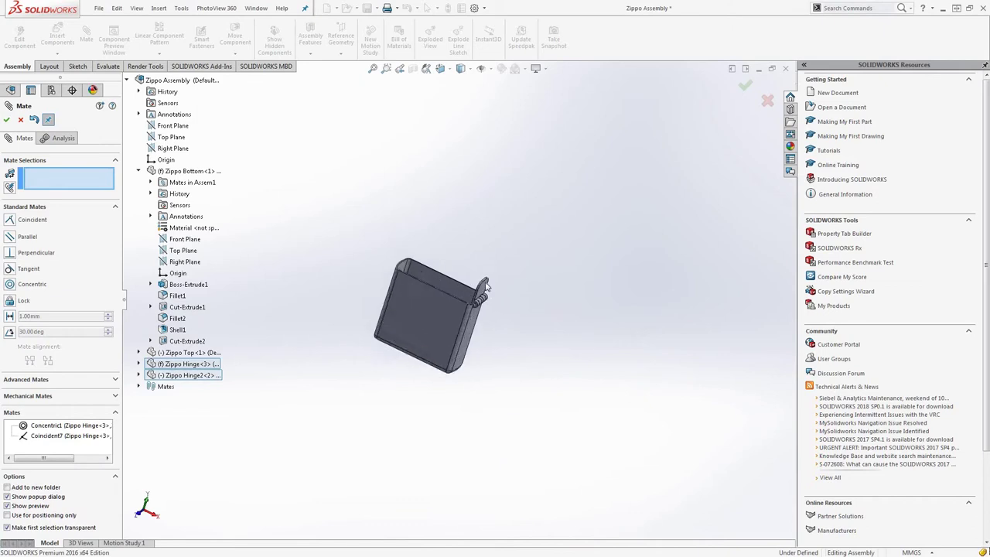
scroll(499, 244, up, 3)
scroll(545, 214, down, 5)
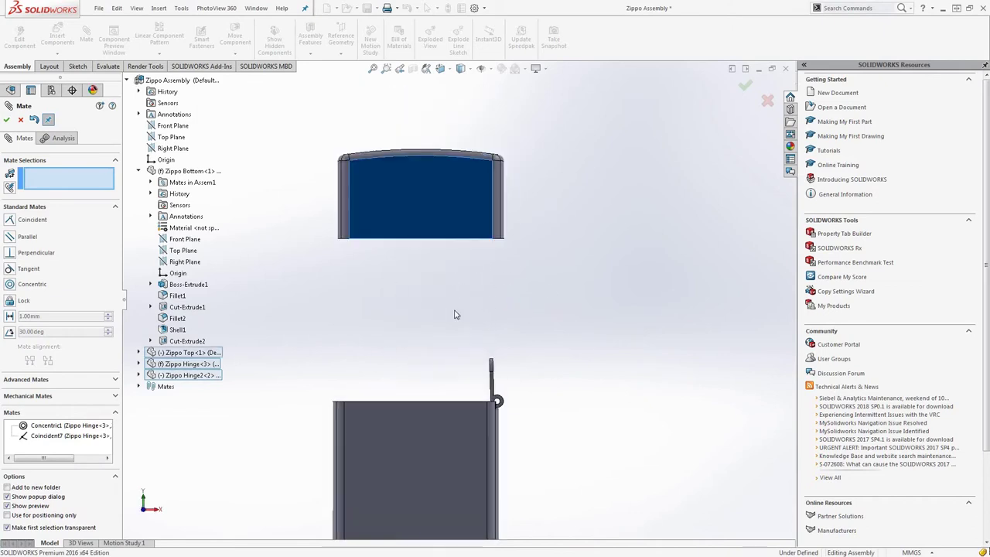
scroll(491, 390, down, 3)
scroll(451, 345, down, 3)
scroll(355, 323, down, 2)
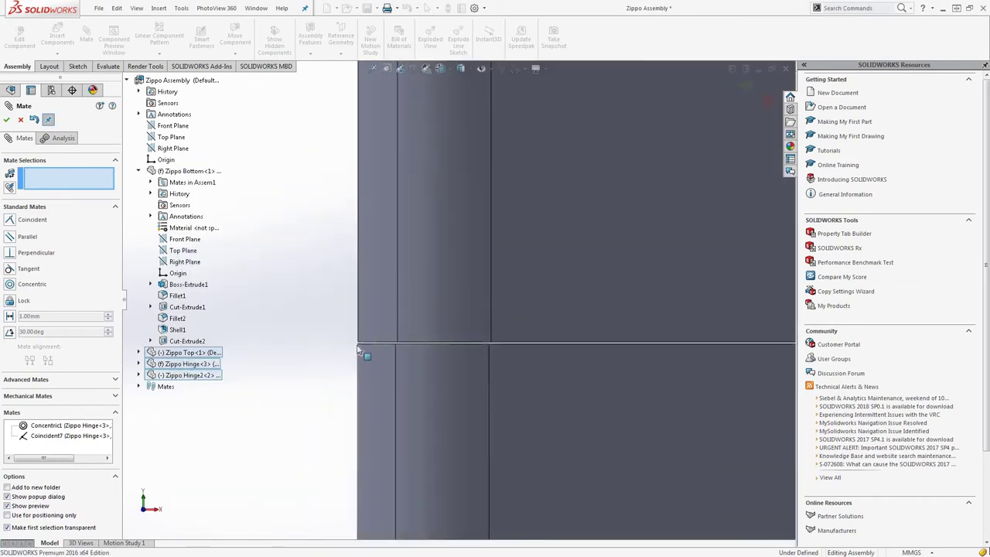
scroll(352, 313, down, 2)
scroll(497, 326, up, 2)
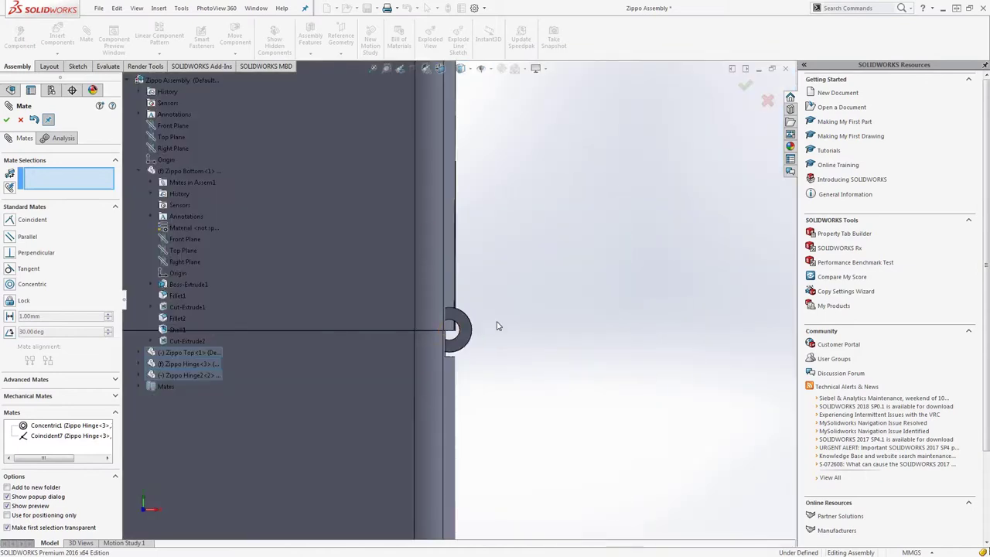
scroll(483, 348, up, 5)
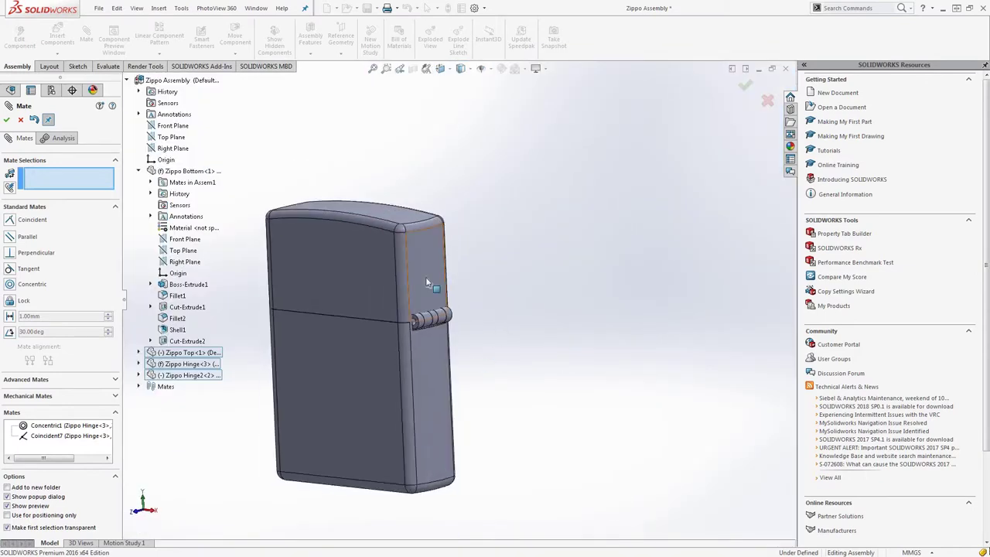
key(Escape)
- Edit Zippo Top in place, sketch a circle on its Front Plane, and pick the hinge face for a mate
right_click(426, 283)
click(445, 95)
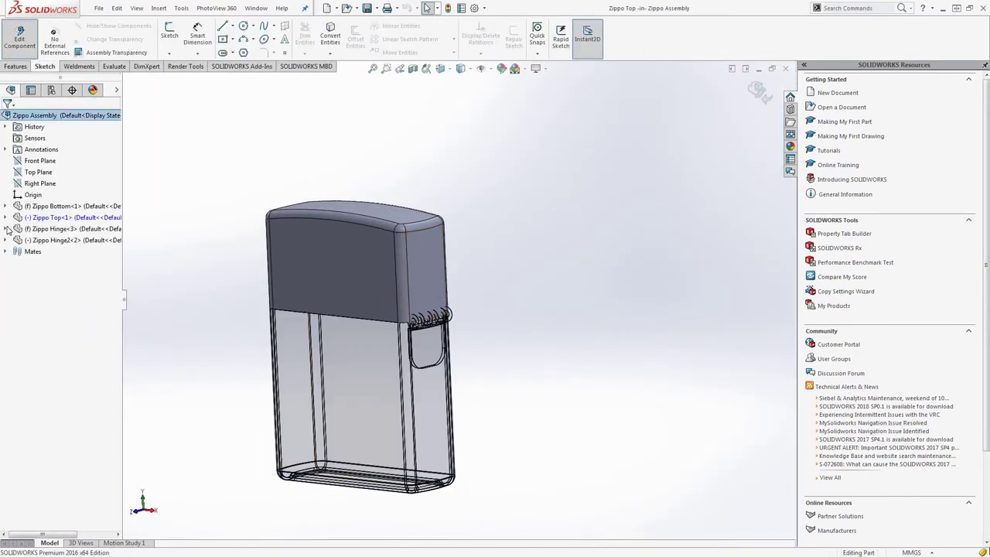
click(5, 217)
click(49, 283)
key(ctrl+8)
scroll(585, 255, down, 5)
click(170, 35)
click(243, 26)
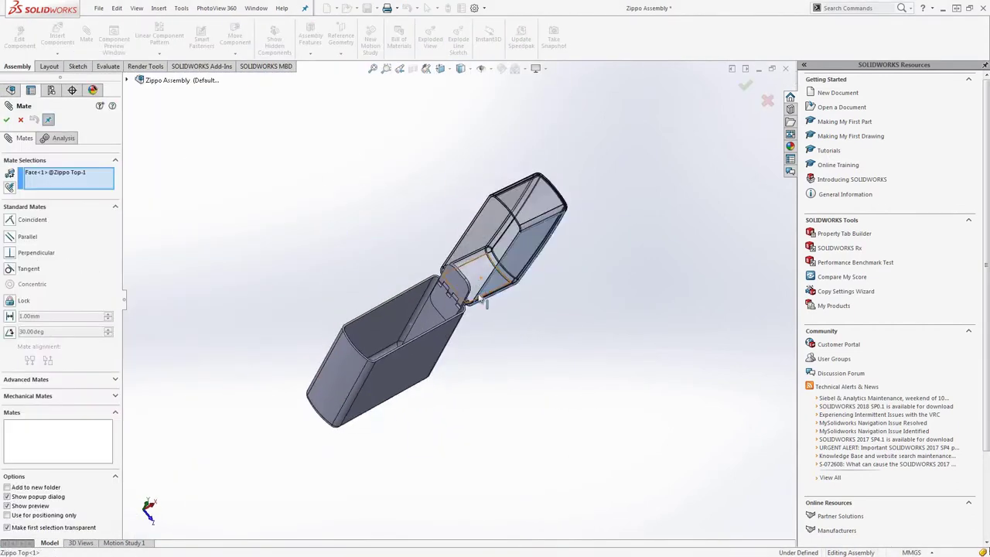
click(451, 298)
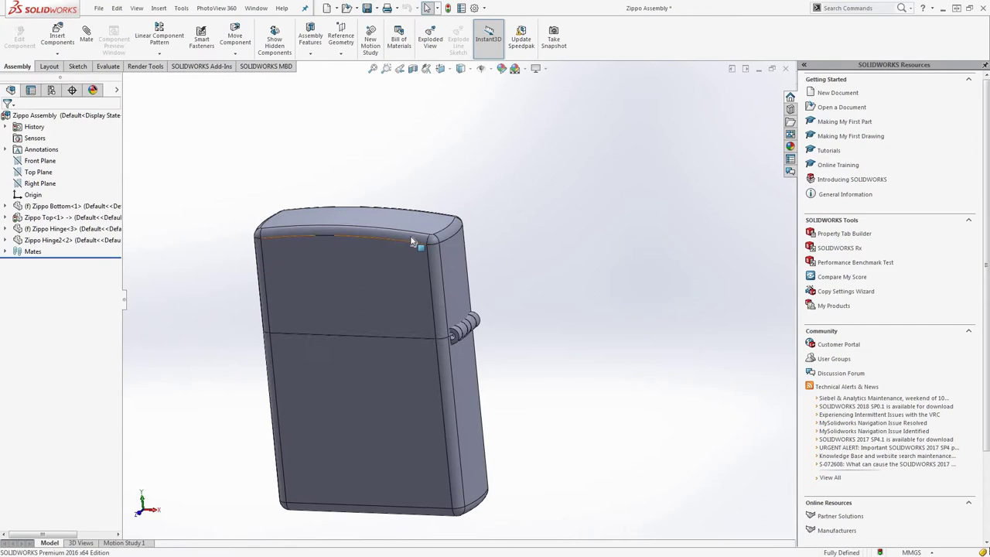
- Set the line spacing to 13, finish the arc, and start 1.50 mm sketch fillets on the corners
right_click(23, 219)
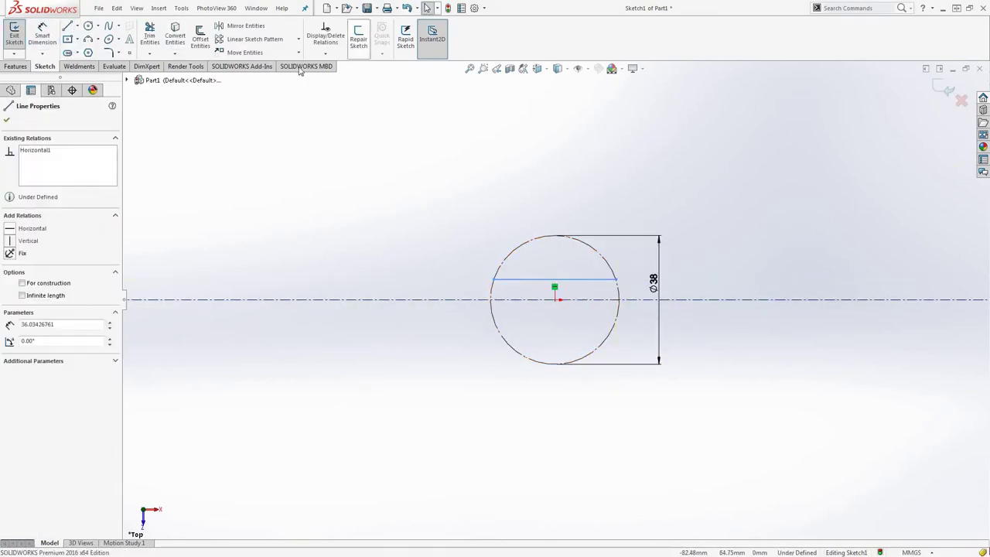
text(13)
key(Return)
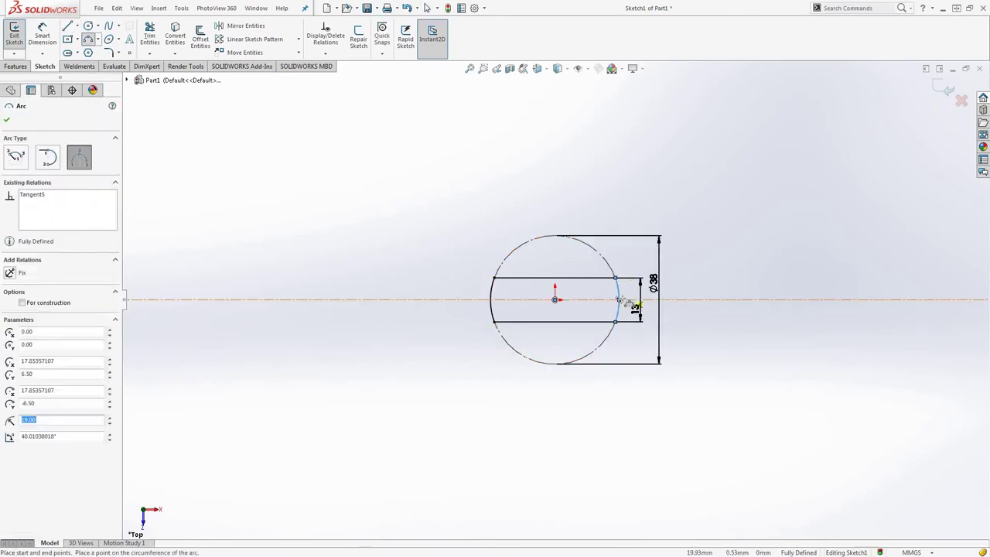
key(Escape)
click(109, 53)
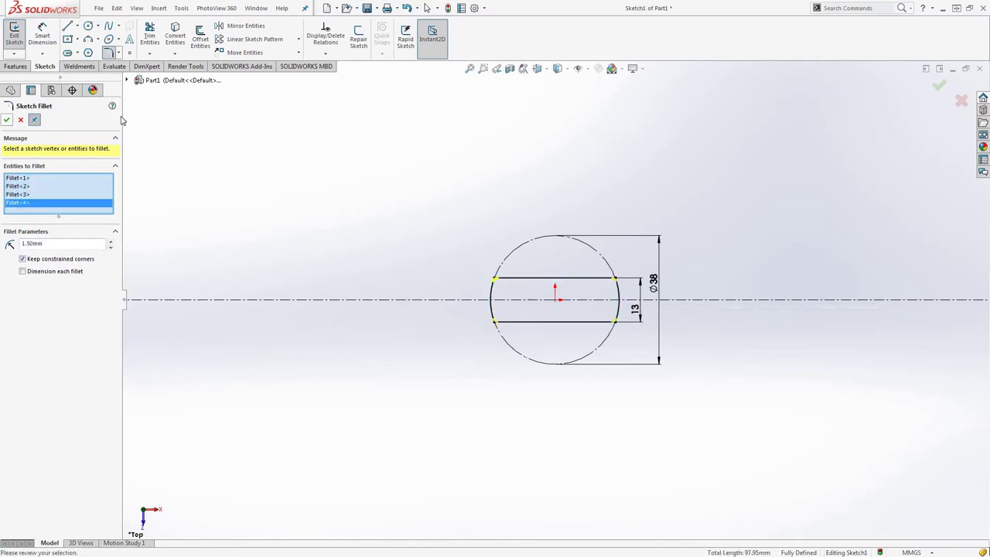
- Extrude the rounded outline into the solid case body
click(15, 66)
click(18, 34)
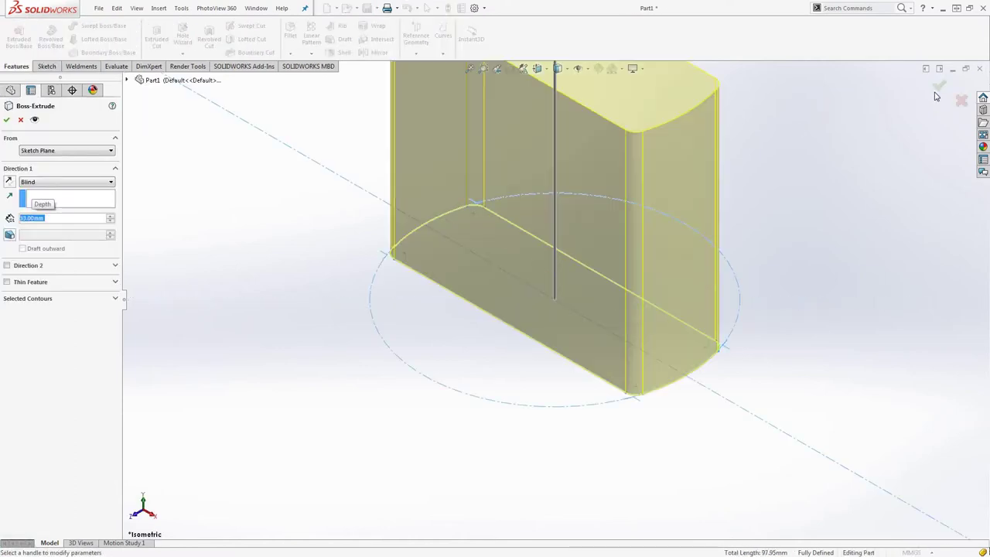
click(940, 89)
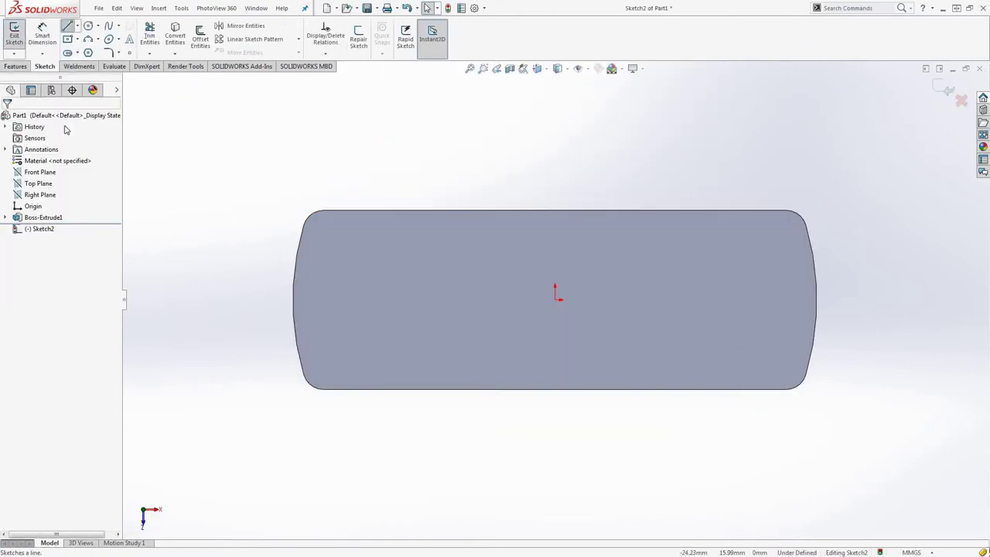
- Sketch a 17 × 11 centre rectangle on the top face, 8 mm from the body's right end
click(67, 39)
click(601, 300)
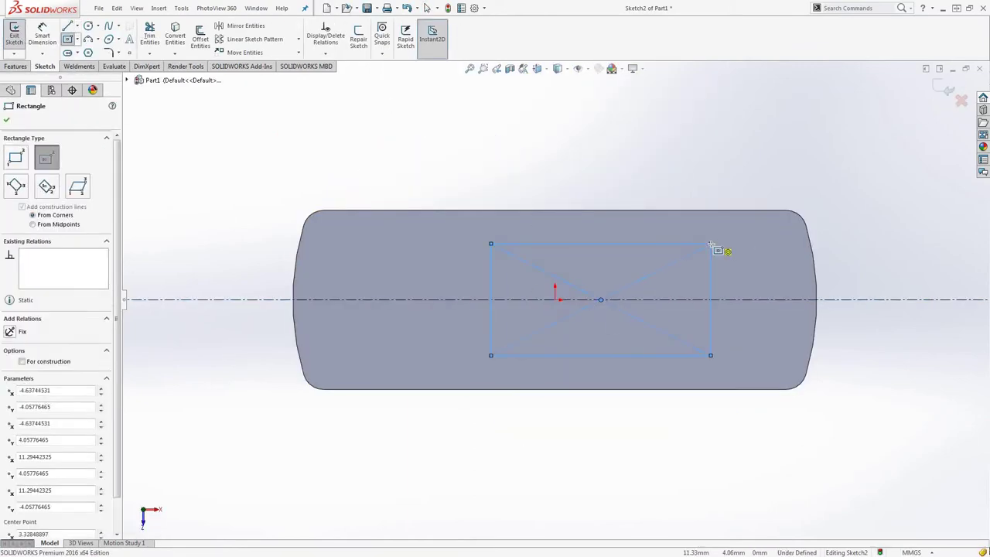
click(47, 33)
click(710, 309)
text(11)
click(604, 224)
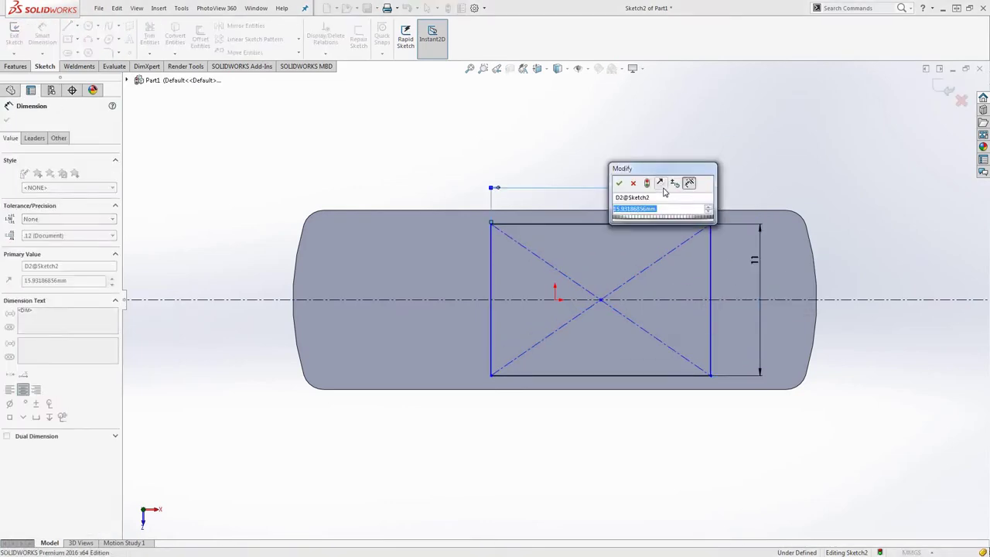
text(17)
click(555, 299)
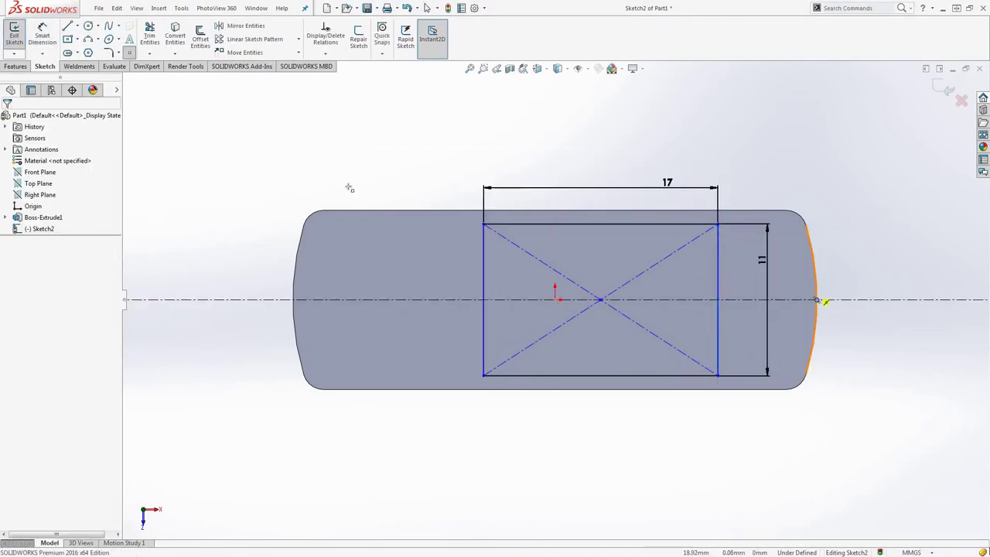
click(720, 291)
click(749, 441)
text(8)
key(Return)
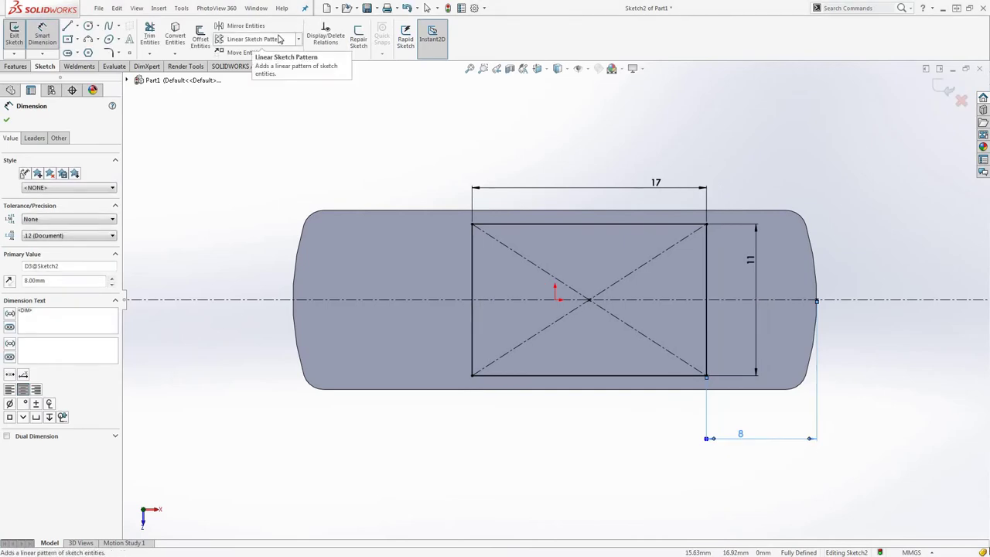
- Round the rectangle's corners and extrude it 5 mm into a raised block
click(109, 52)
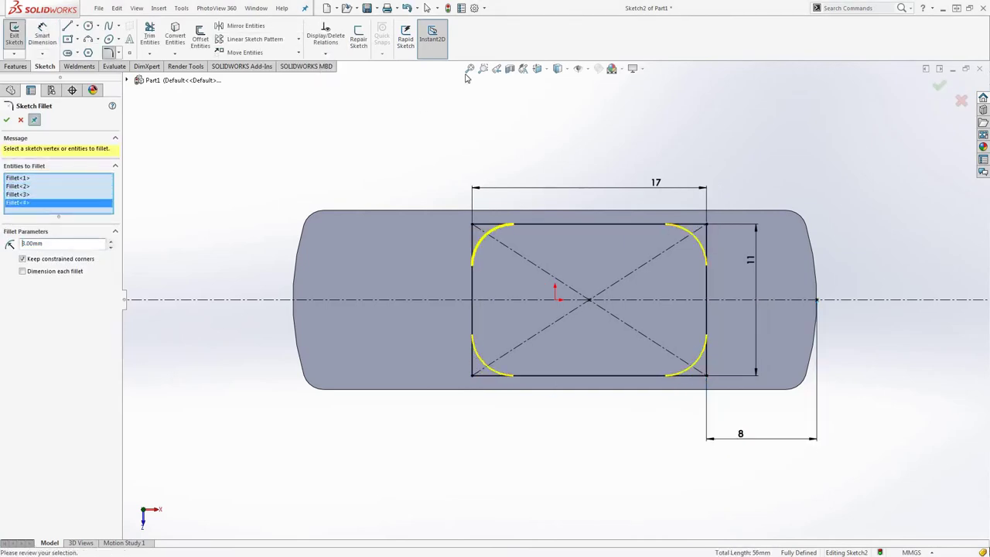
click(16, 66)
click(19, 35)
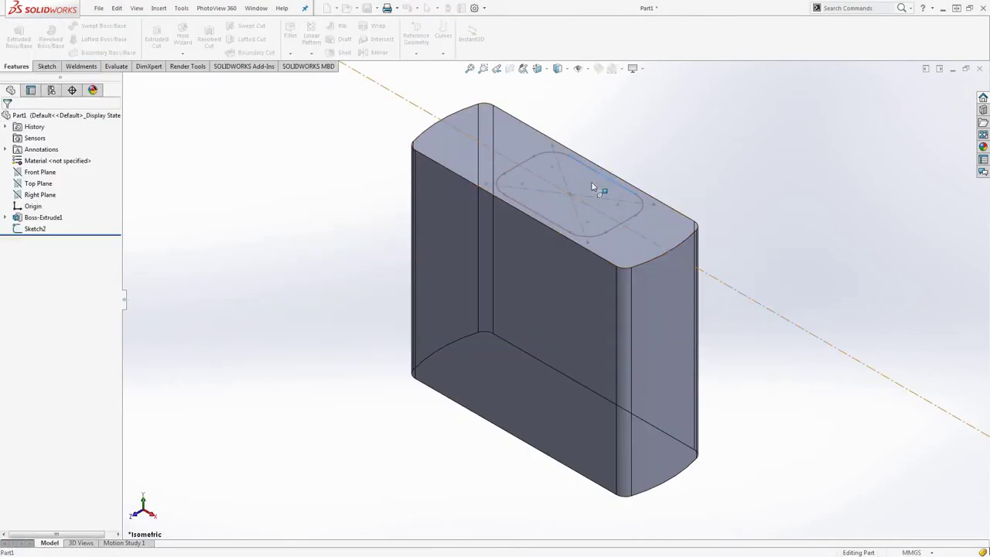
text(5)
key(Return)
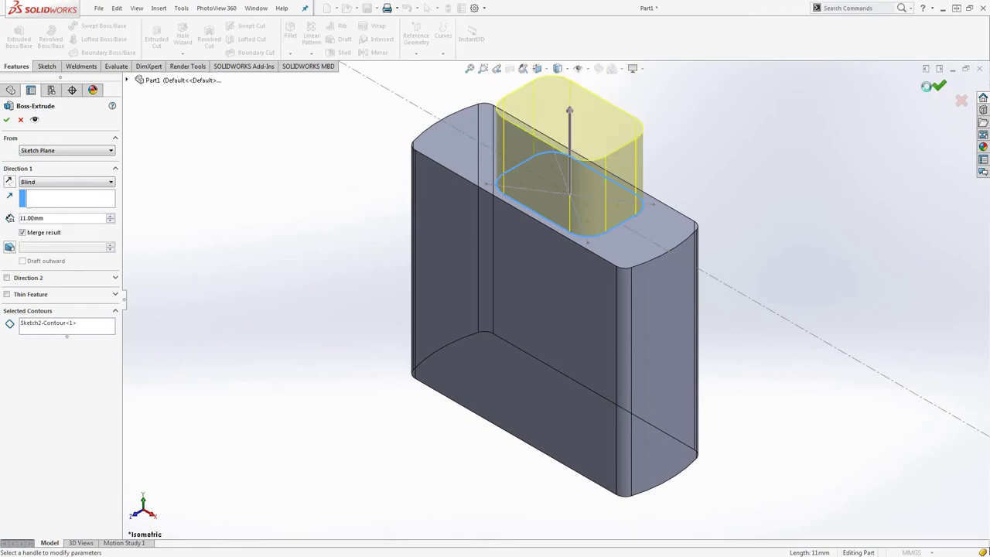
key(Return)
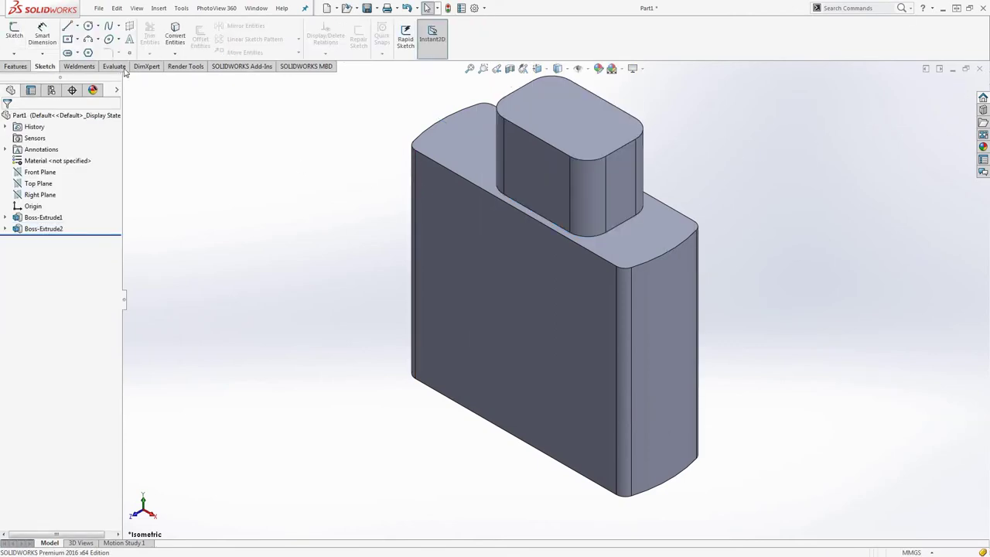
- Shell the part with the bottom face removed, hollowing the raised block into an open chimney
click(341, 52)
middle_drag(495, 271, 431, 206)
click(552, 420)
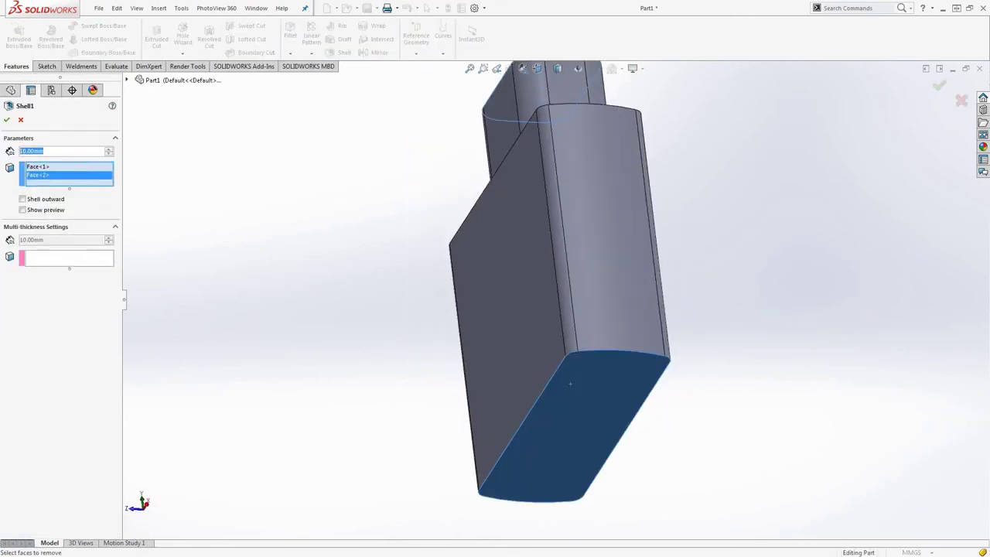
key(Return)
click(45, 66)
- Sketch a Ø1.5 circle on the chimney's front face and copy it along the row
click(14, 31)
click(496, 309)
click(89, 25)
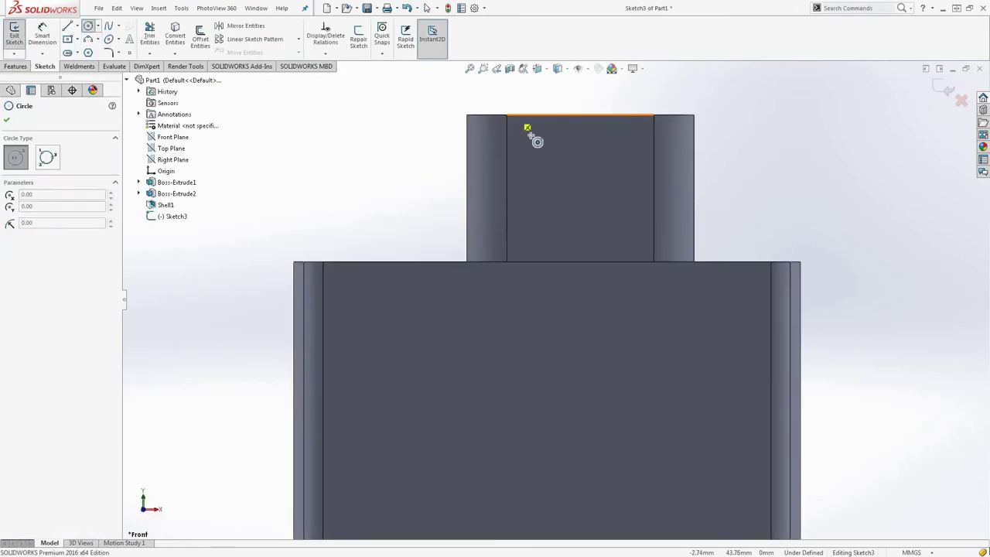
click(42, 35)
click(524, 136)
click(417, 161)
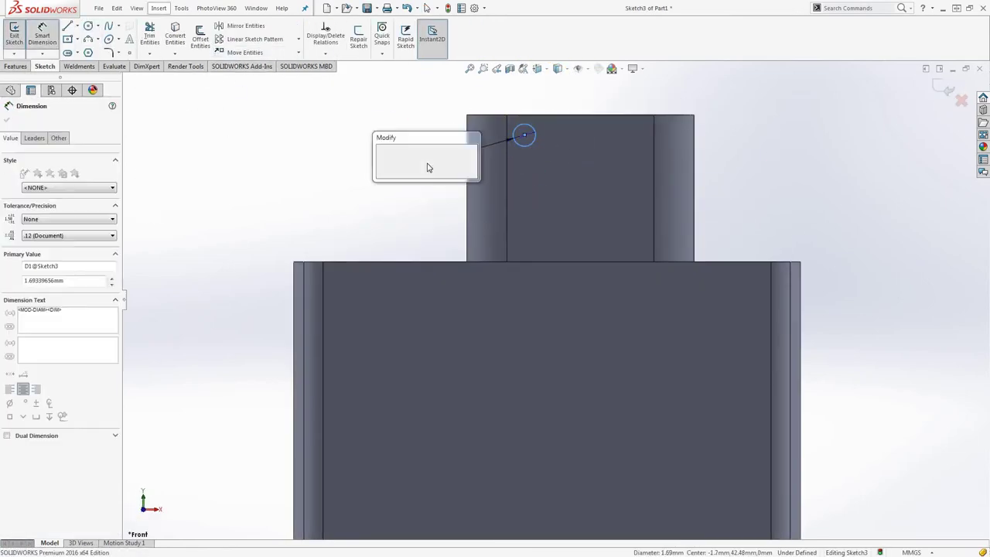
text(1.5)
key(Return)
ctrl+drag(534, 136, 631, 137)
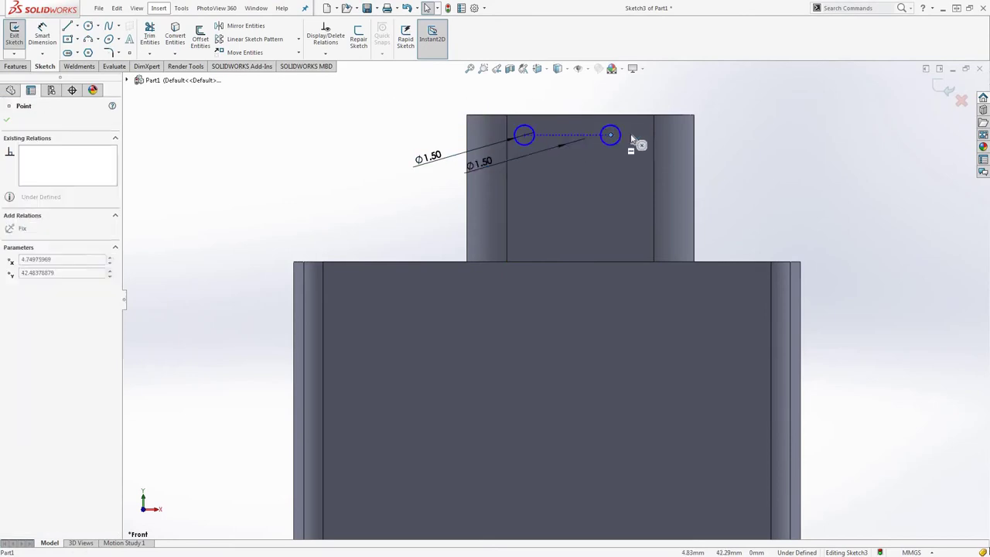
- Add a horizontal construction centreline and make the circle rows symmetric about it
click(21, 237)
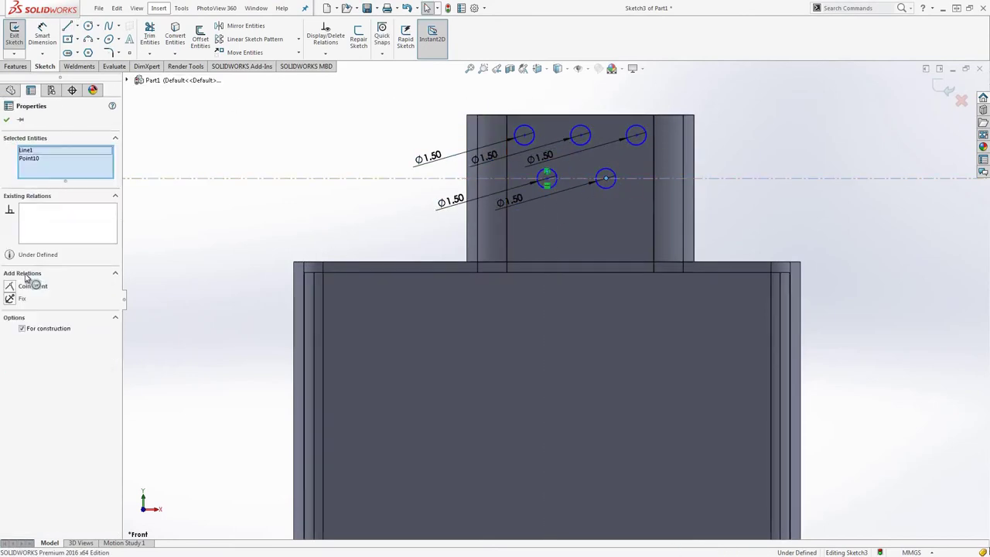
click(245, 26)
click(643, 177)
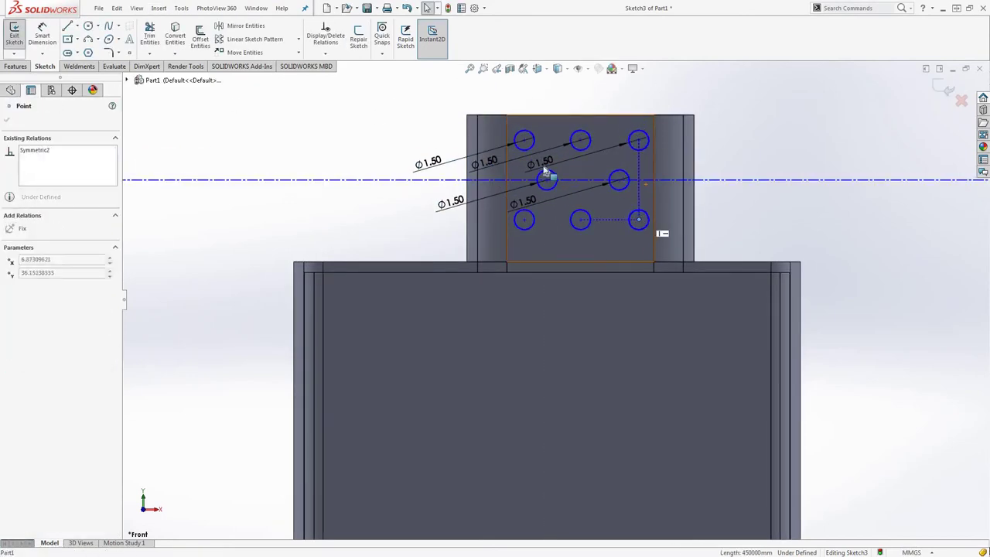
click(524, 136)
click(638, 135)
key(Escape)
click(526, 138)
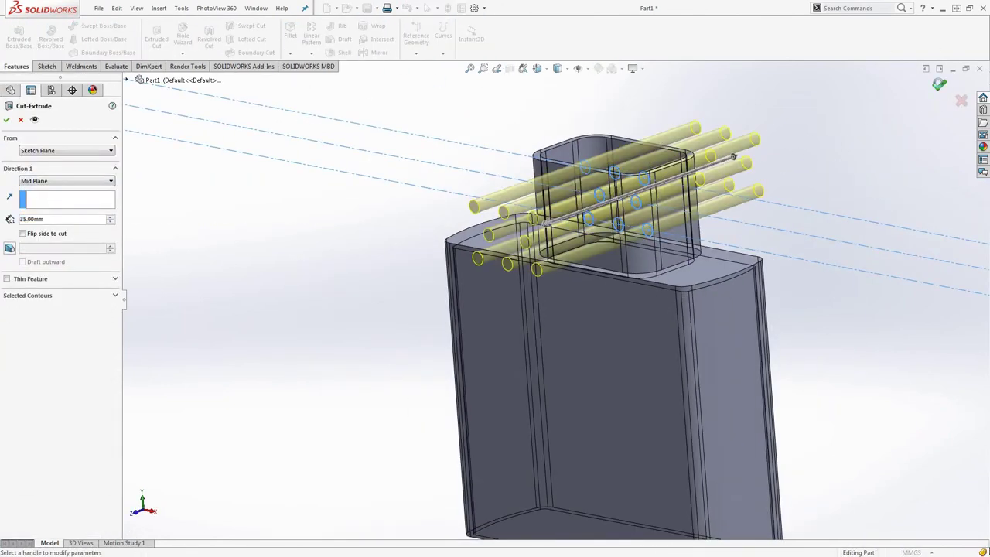
- Cut the Ø1.5 holes Mid Plane 35 mm through the chimney walls and inspect them
key(Return)
middle_drag(733, 157, 497, 192)
middle_drag(586, 191, 561, 219)
scroll(561, 219, up, 3)
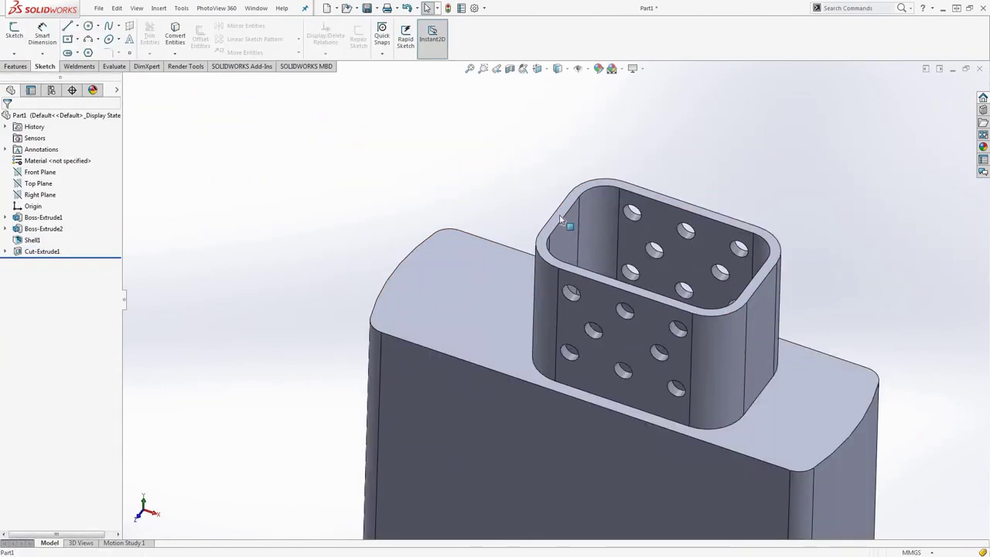
- Discard the stray sketch, then on Front Plane dimension the tab line 5 mm to the chimney's top edge
key(ctrl+8)
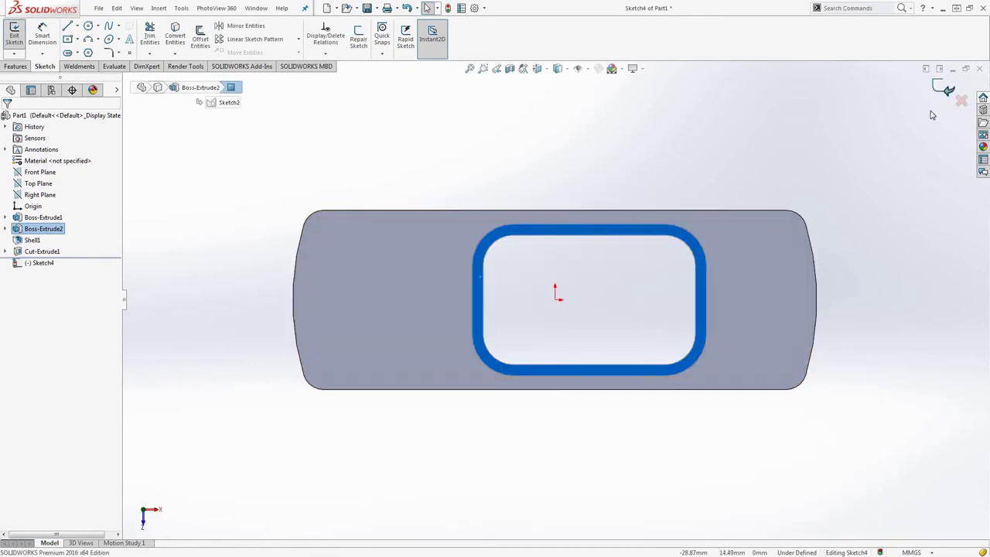
click(18, 35)
click(160, 137)
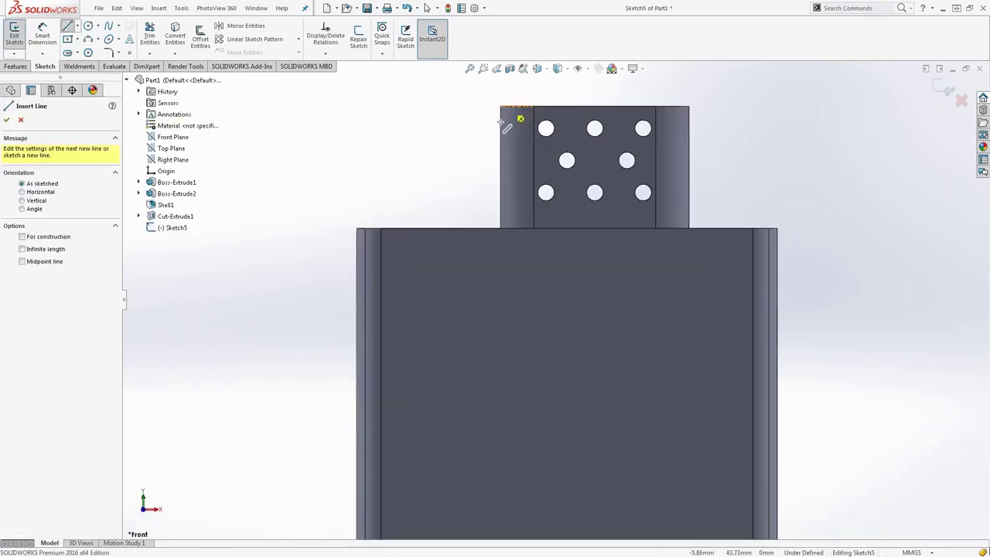
click(42, 35)
click(371, 229)
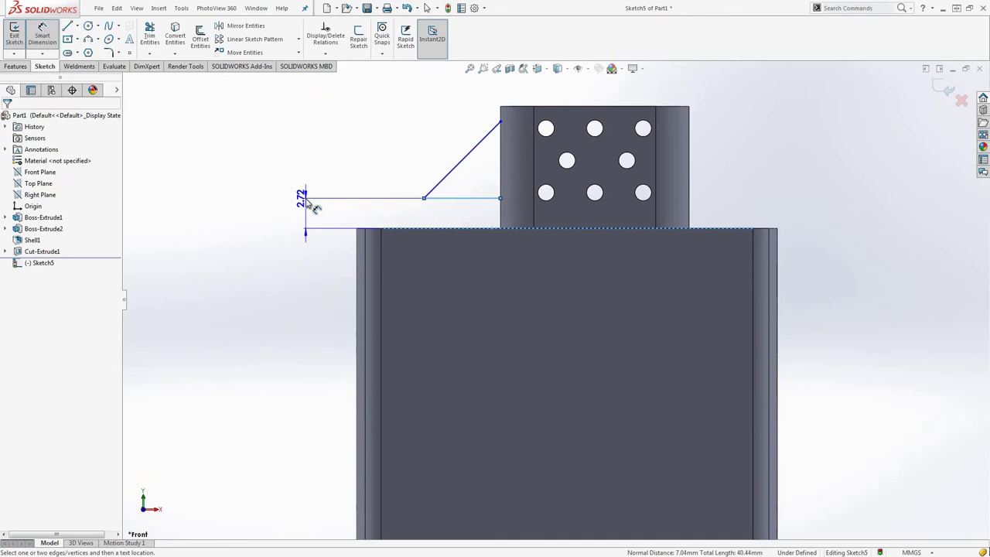
click(312, 205)
text(5)
key(Return)
drag(501, 122, 501, 106)
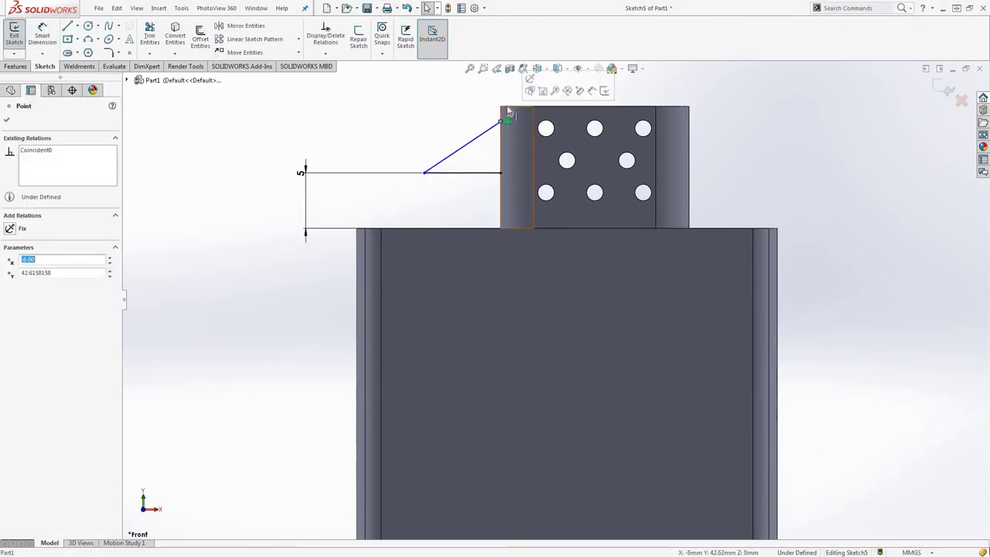
ctrl+click(516, 106)
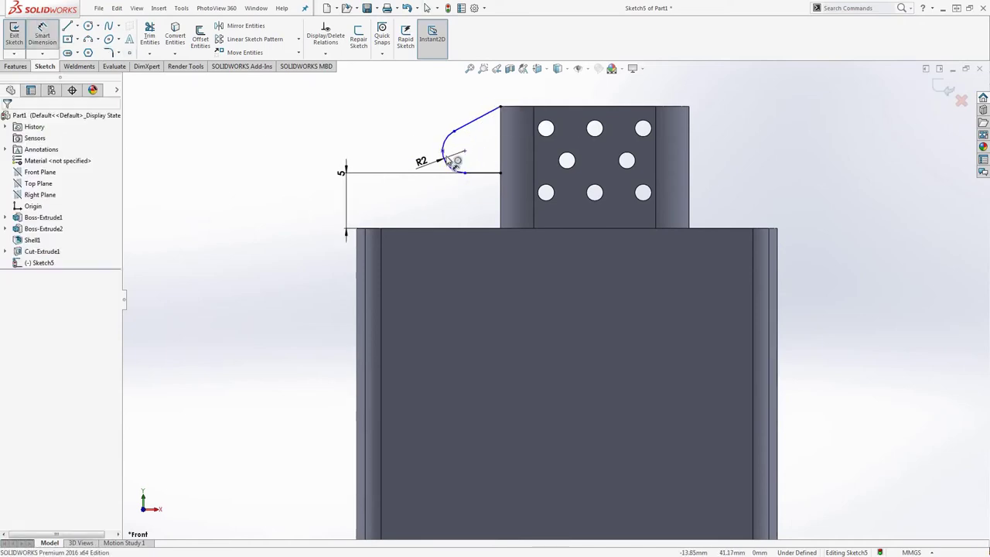
- Dimension the tab arc R2.5 and 5.5 from the chimney, change the height to 4.5, and exit
click(456, 163)
text(2.5)
key(Return)
click(473, 202)
text(5.5)
key(Return)
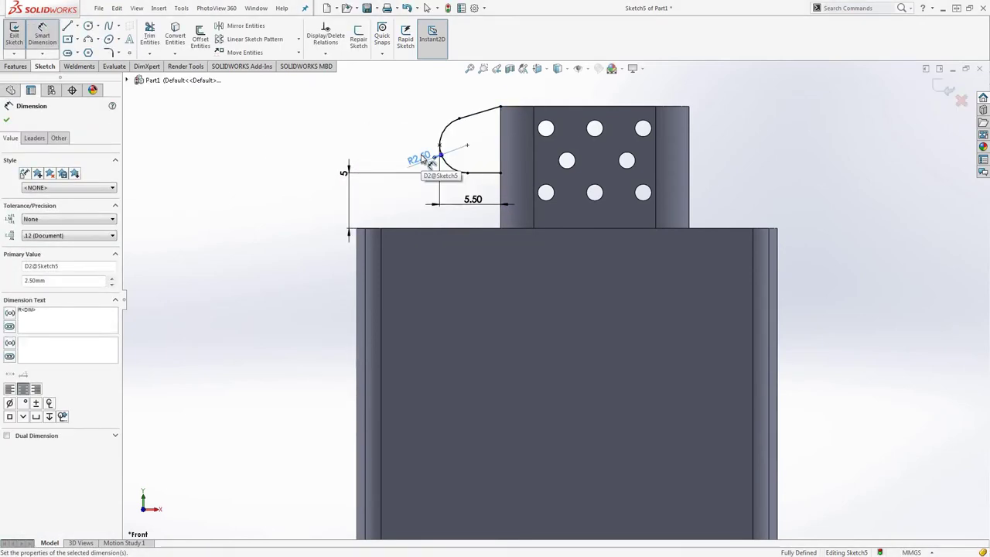
click(344, 177)
key(Escape)
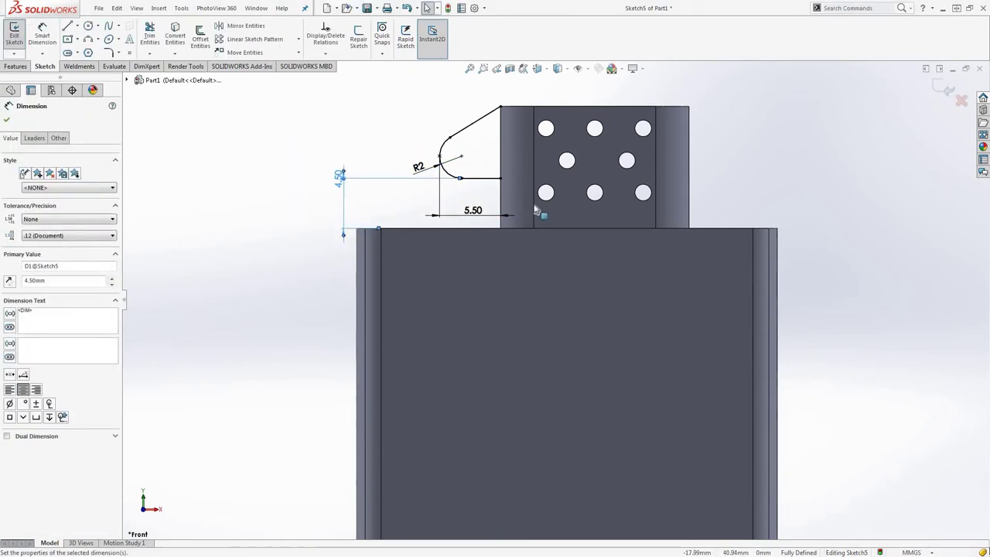
click(14, 34)
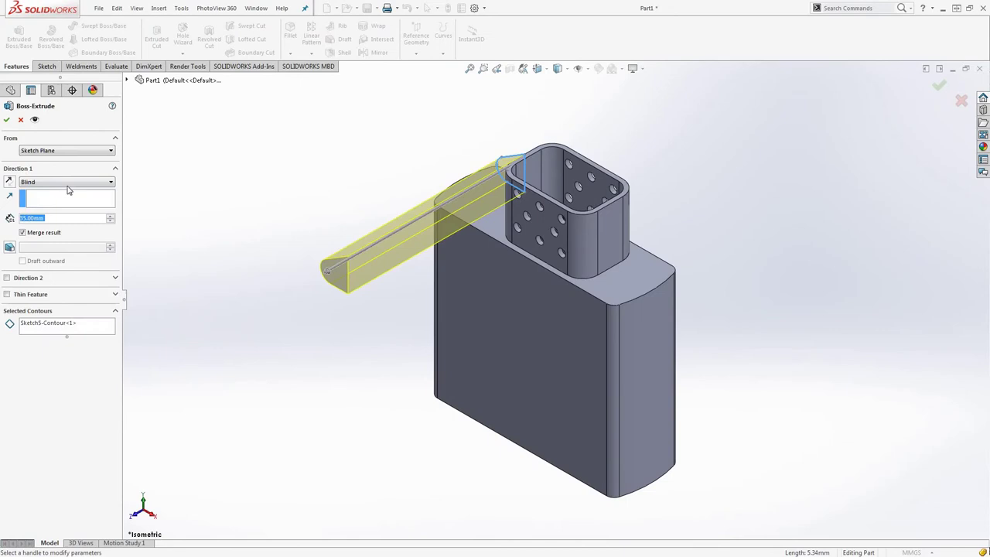
- Extrude the tab sketch Mid Plane, equally both ways, and zoom in on the chimney top
click(68, 182)
click(46, 233)
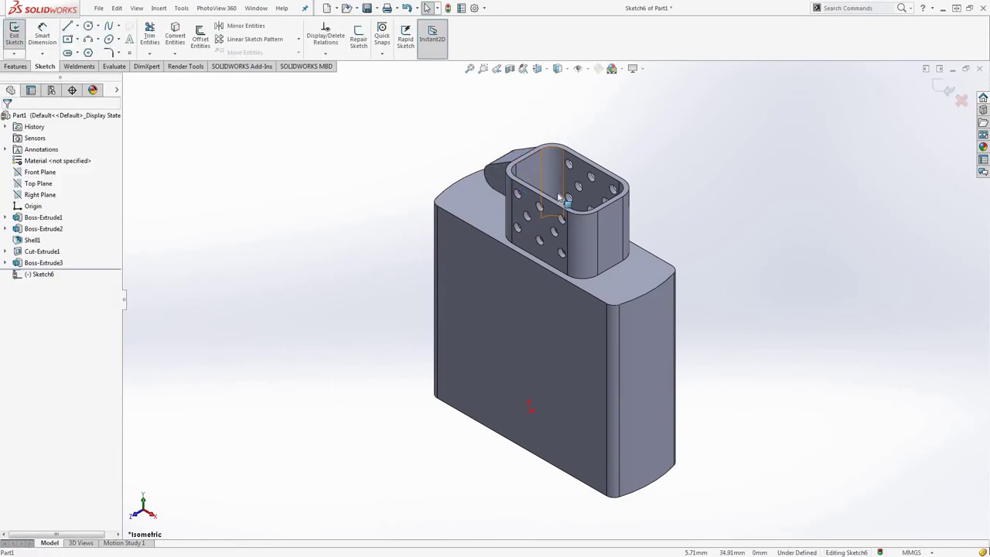
scroll(580, 208, up, 2)
right_drag(580, 207, 525, 256)
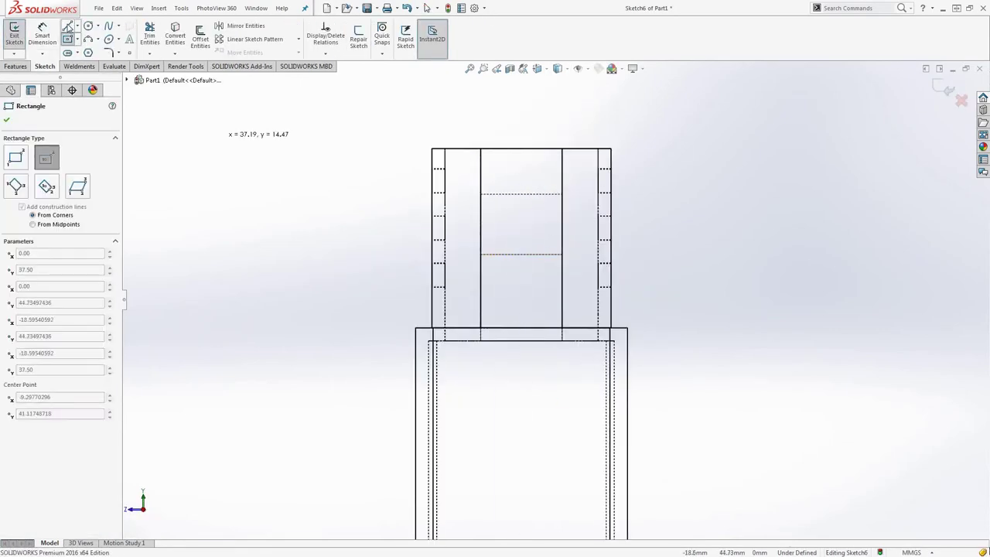
- Cut a rectangle sketched inside the chimney top through its wall, and begin a sketch on its side face
click(534, 254)
click(548, 148)
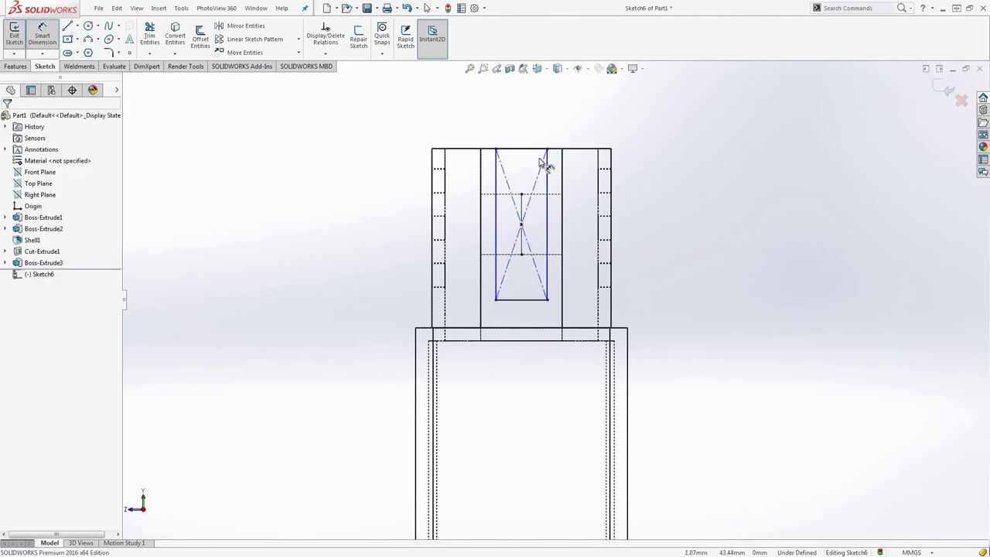
click(560, 129)
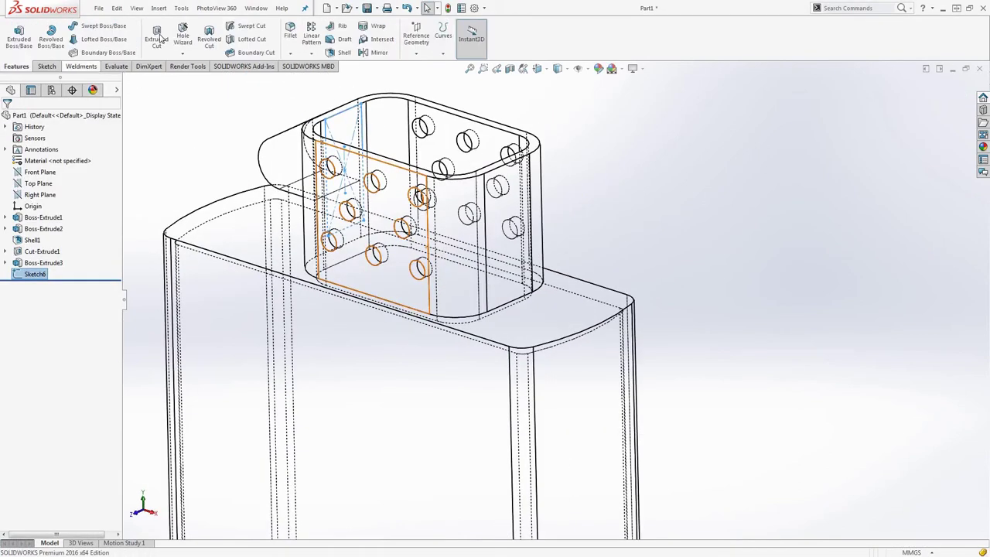
click(6, 119)
click(44, 66)
click(87, 25)
- Sketch a small circle at the tab's arc centre for its hole, then create a new blank part
click(369, 128)
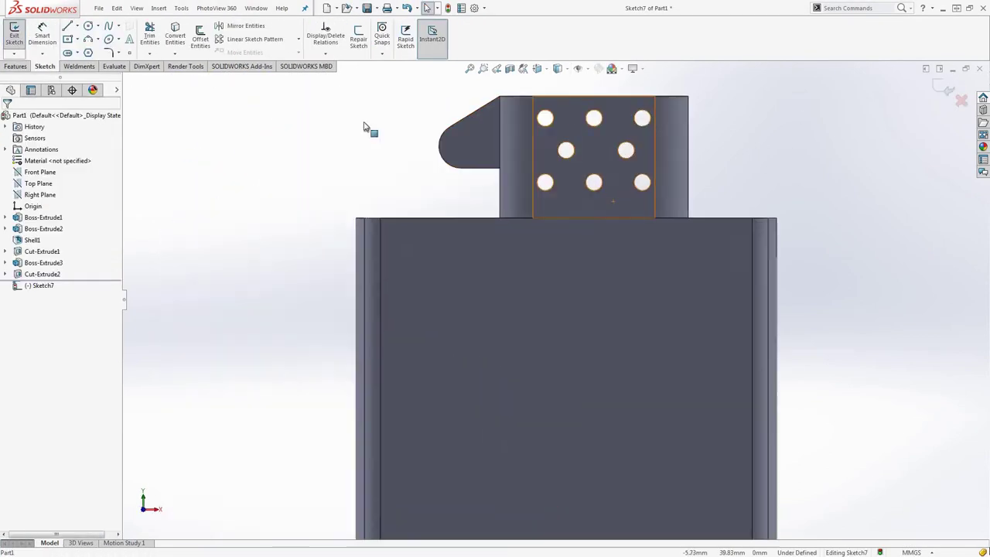
click(455, 177)
click(470, 177)
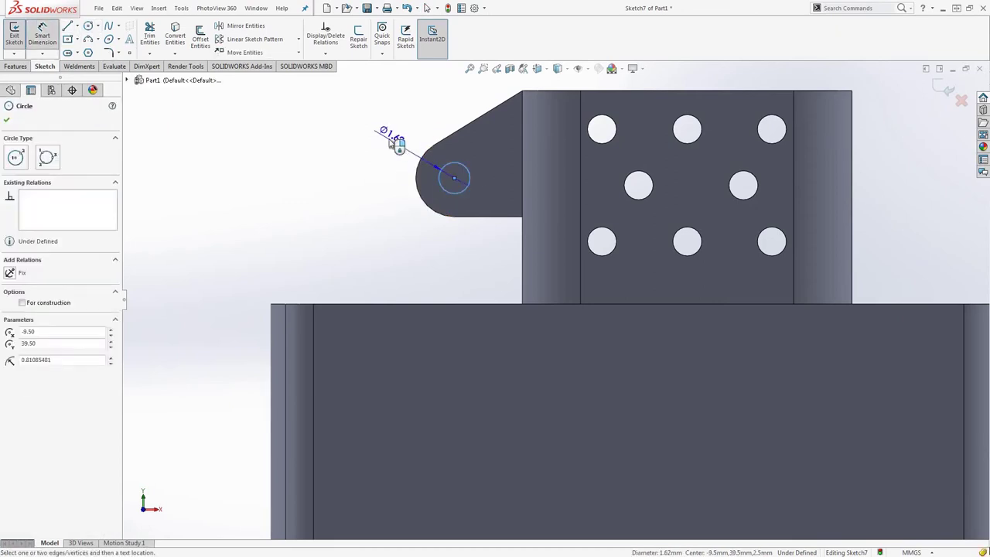
key(ctrl+b)
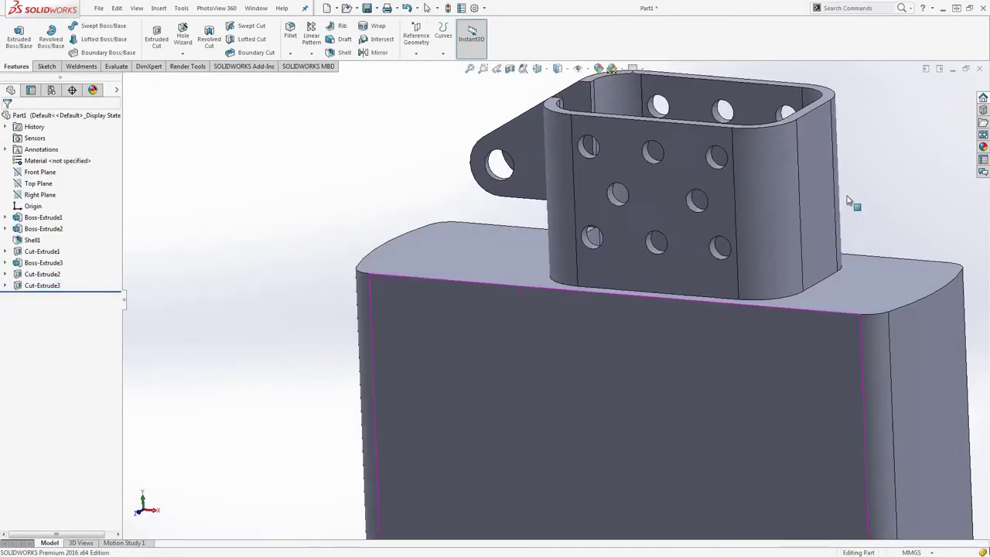
click(327, 7)
click(547, 366)
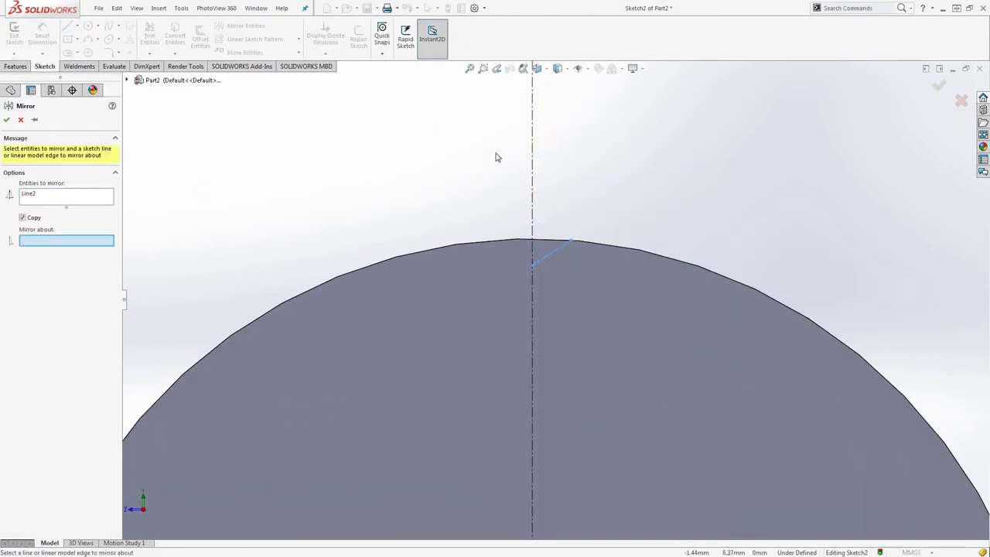
- Dimension the V notch with a 90° angle between its lines and 0.15 mm depth
click(52, 42)
click(497, 243)
click(596, 243)
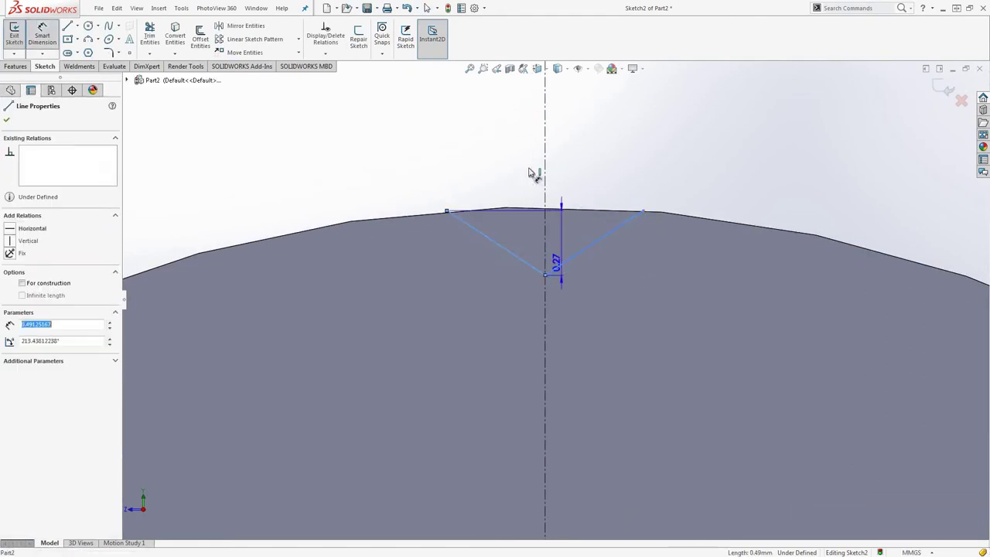
click(530, 166)
click(549, 321)
click(683, 202)
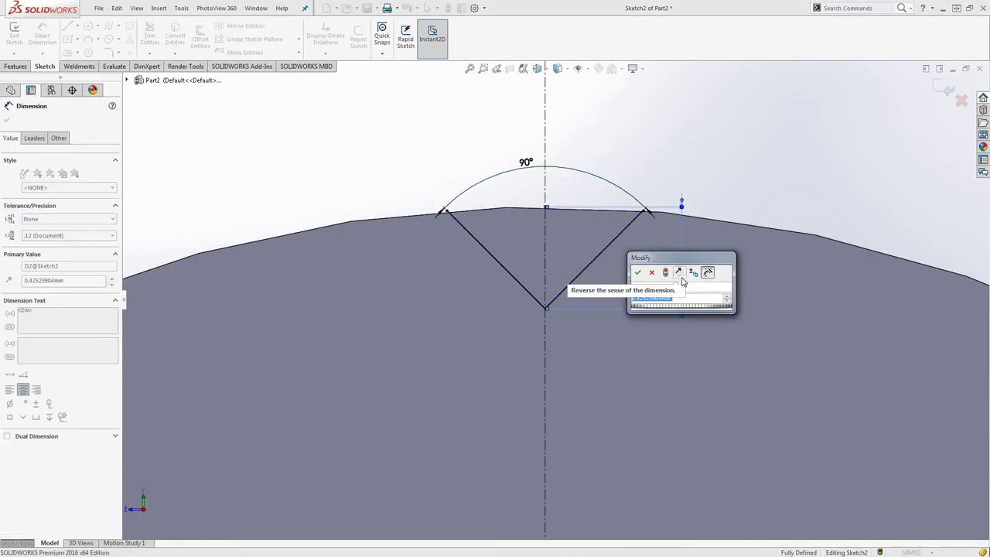
text(0.15)
key(Return)
scroll(668, 181, up, 3)
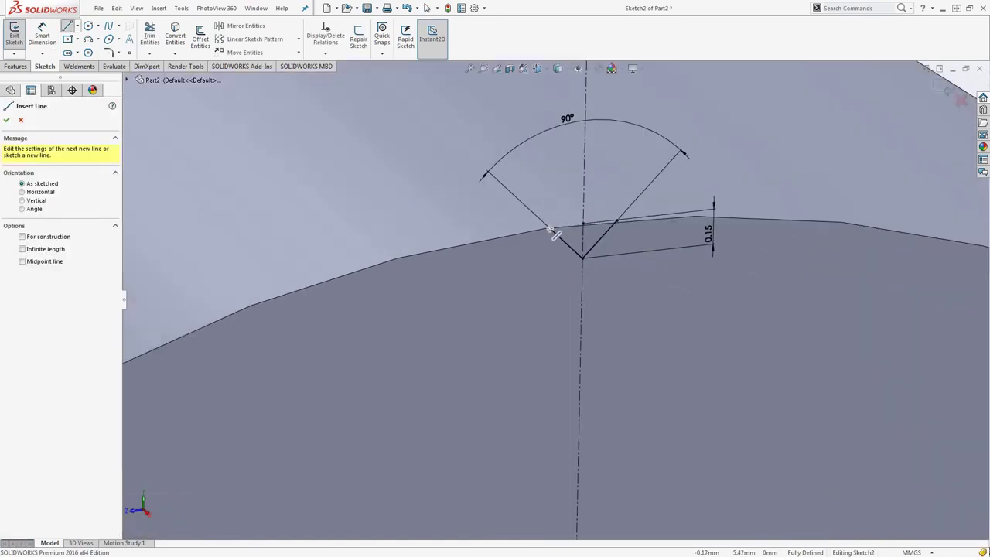
- Cut the notch Through All into the disc rim, then reduce its depth and rebuild
click(14, 35)
click(156, 34)
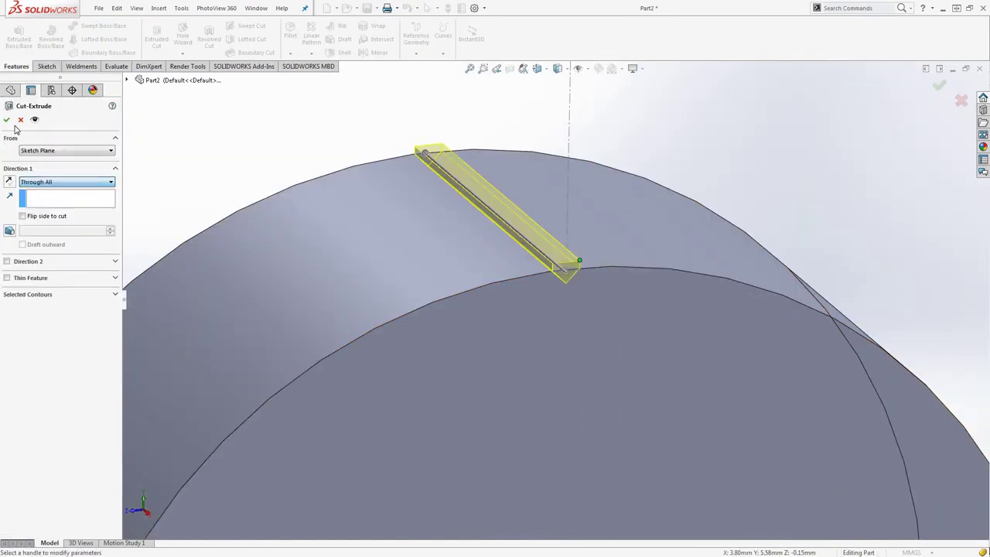
click(6, 119)
click(7, 229)
click(54, 240)
double_click(549, 248)
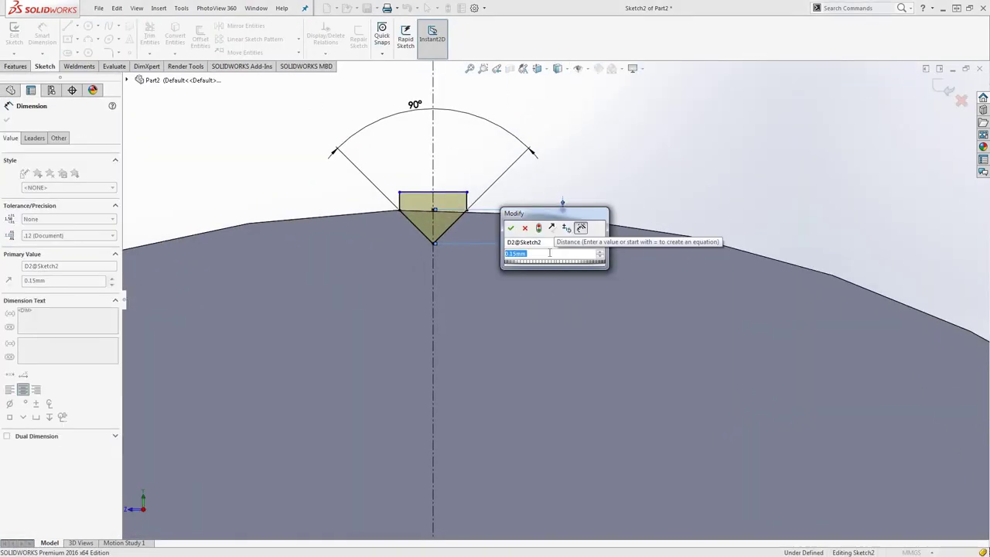
key(Return)
mouse_move(402, 254)
middle_down()
mouse_move(535, 255)
mouse_move(506, 254)
mouse_move(515, 289)
middle_up()
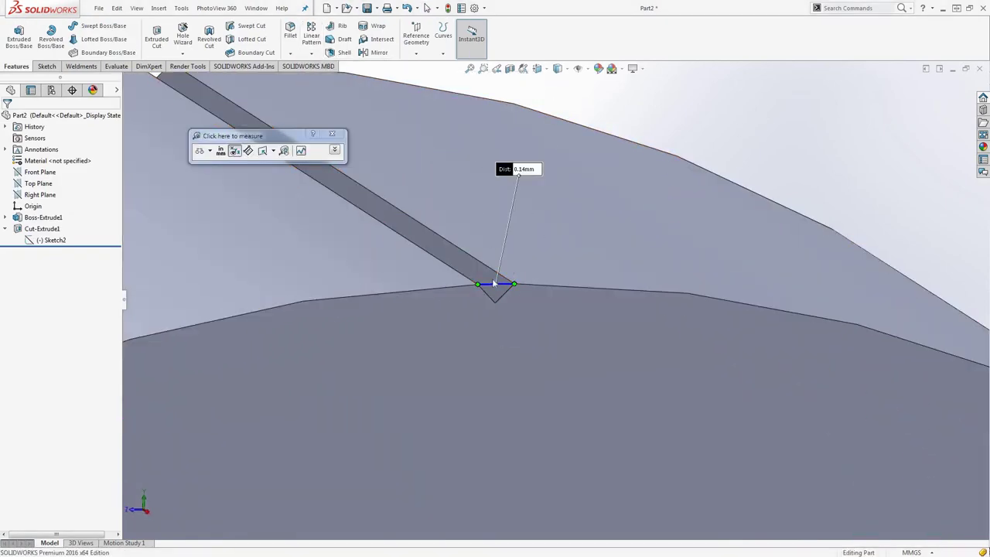
- Circular-pattern the notch 200 times with equal spacing around the full rim
click(13, 153)
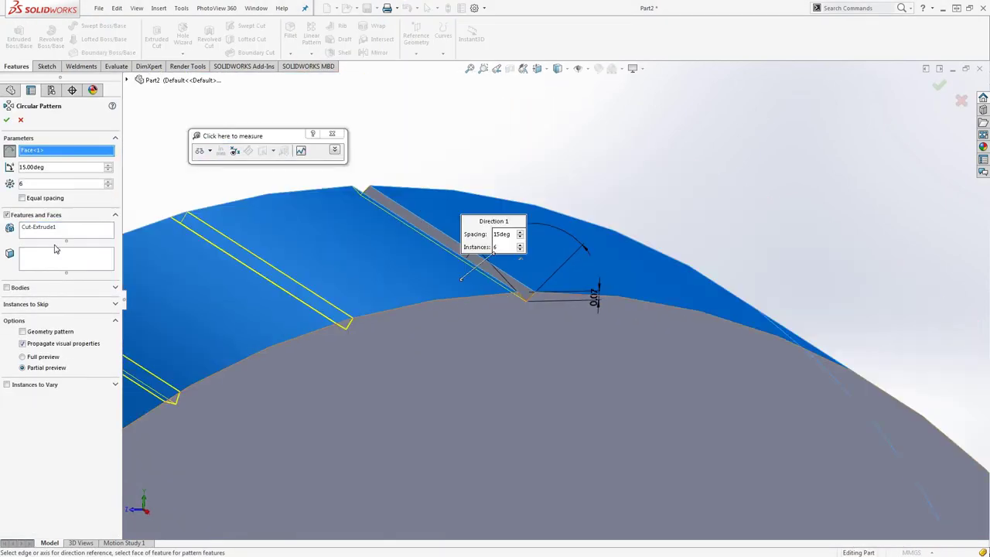
click(23, 198)
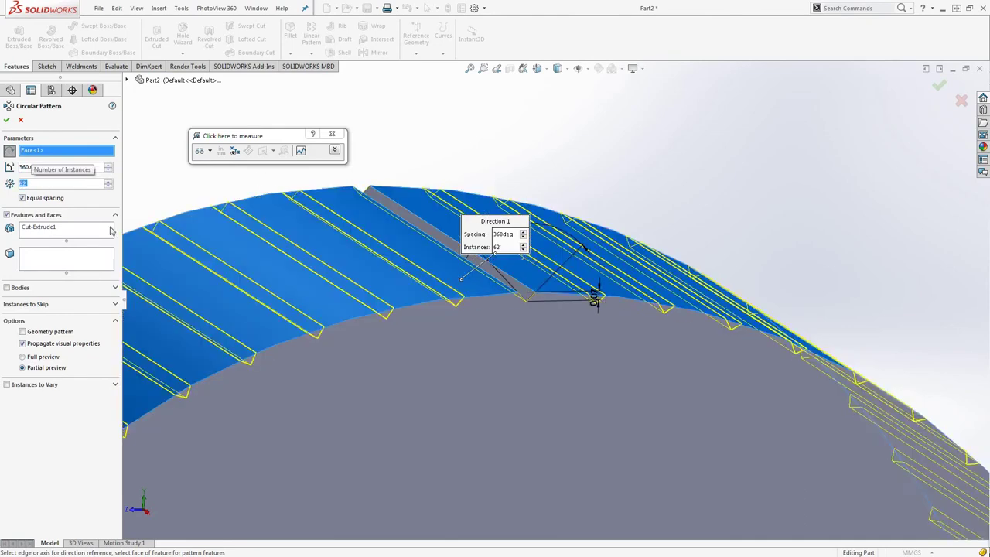
text(200)
key(Return)
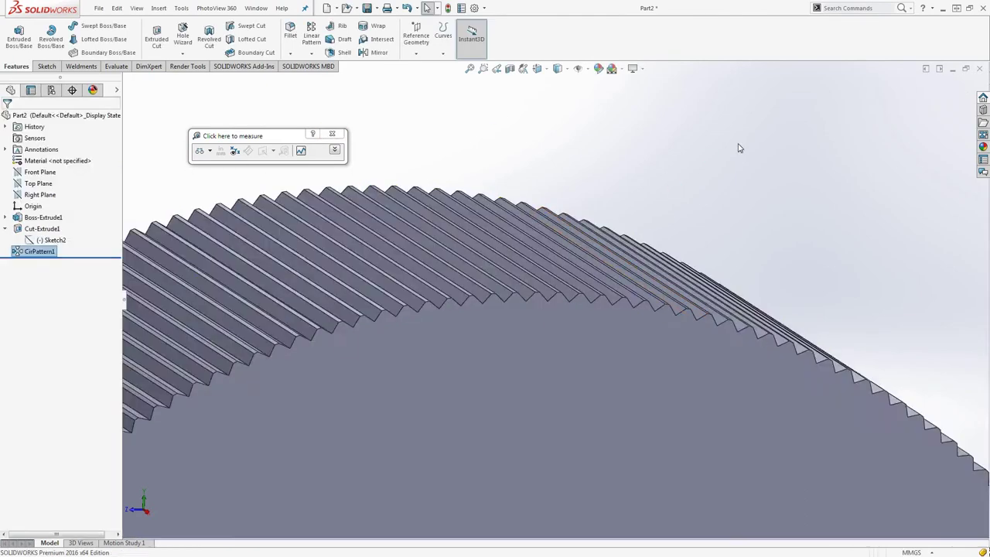
key(ctrl+1)
click(531, 354)
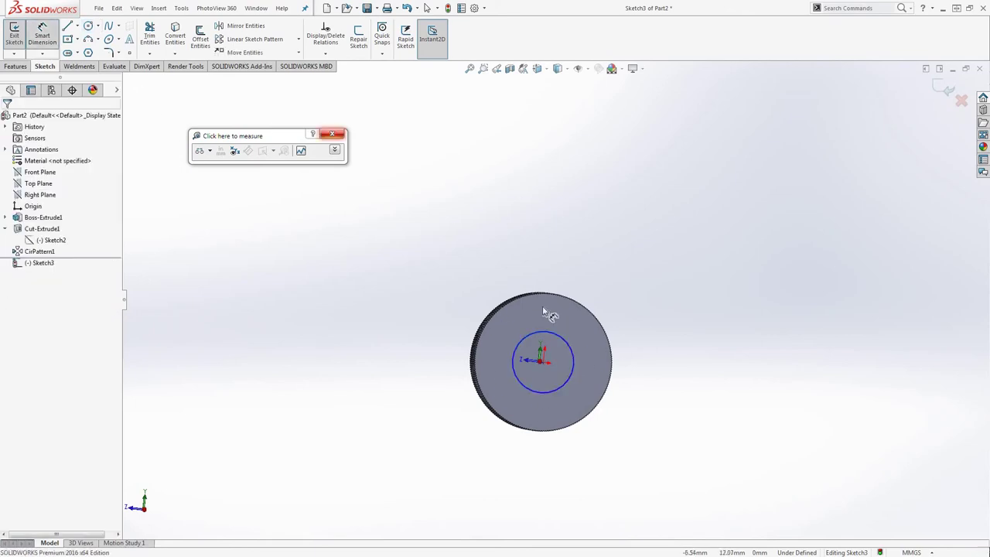
- Dimension a centre circle, cut it Through All as the wheel's hole, and save the part
click(544, 332)
click(648, 356)
click(17, 66)
click(156, 38)
key(Return)
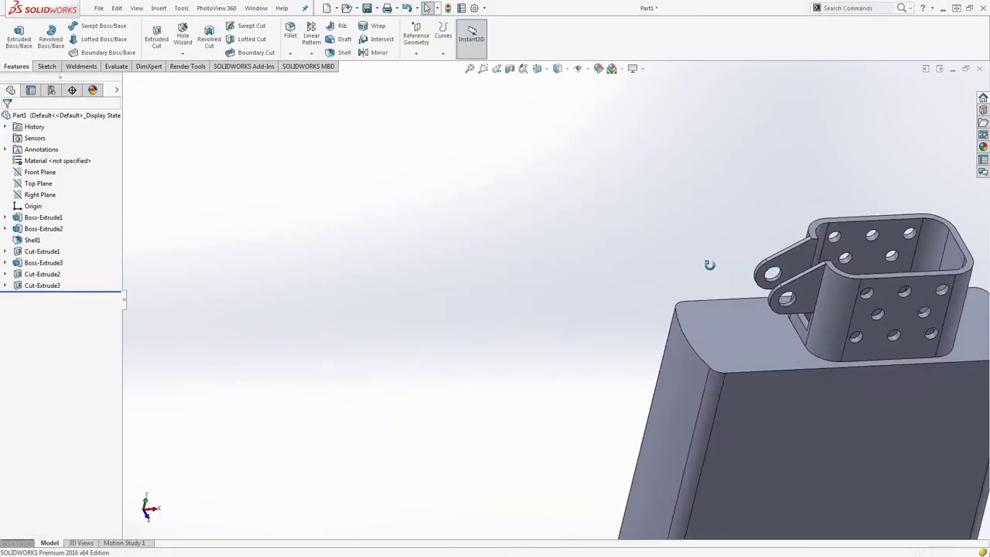
key(ctrl+7)
key(ctrl+s)
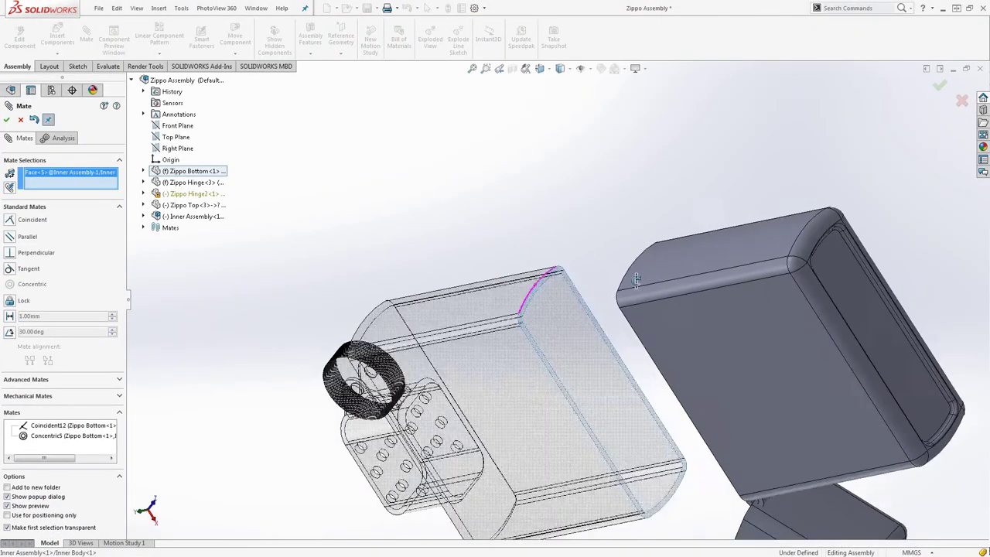
- Confirm the 2 mm distance mate, then edit Zippo Hinge2 in place and return to the assembly
click(7, 120)
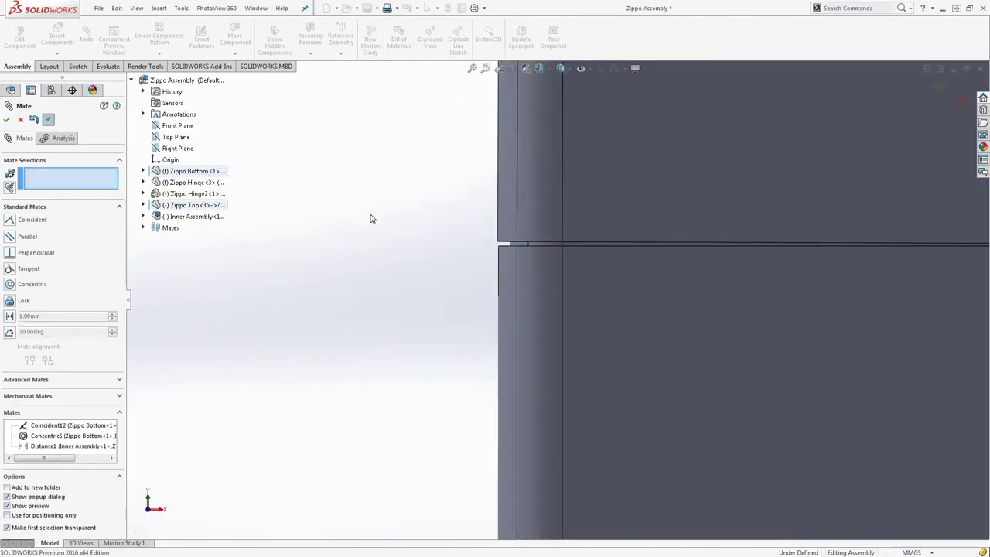
key(ctrl+7)
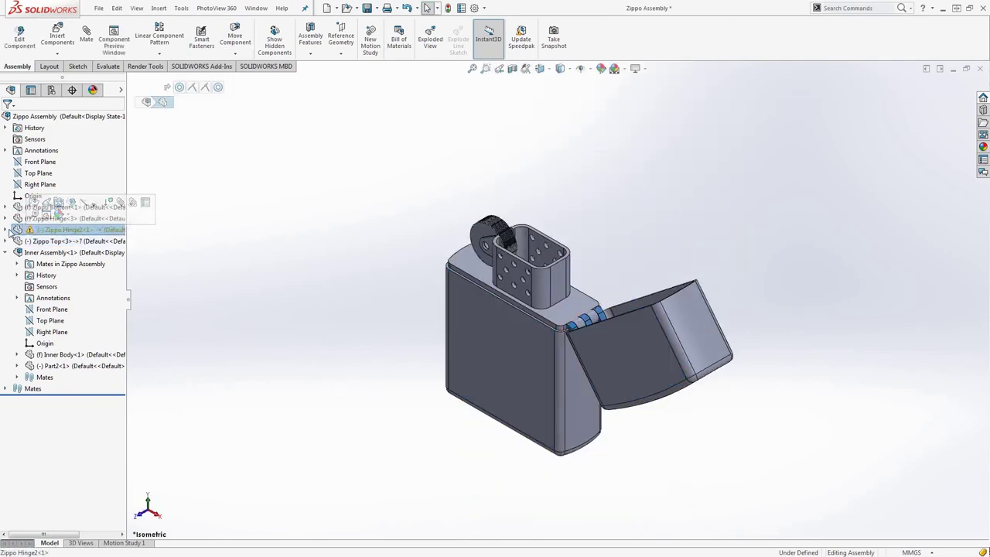
click(38, 328)
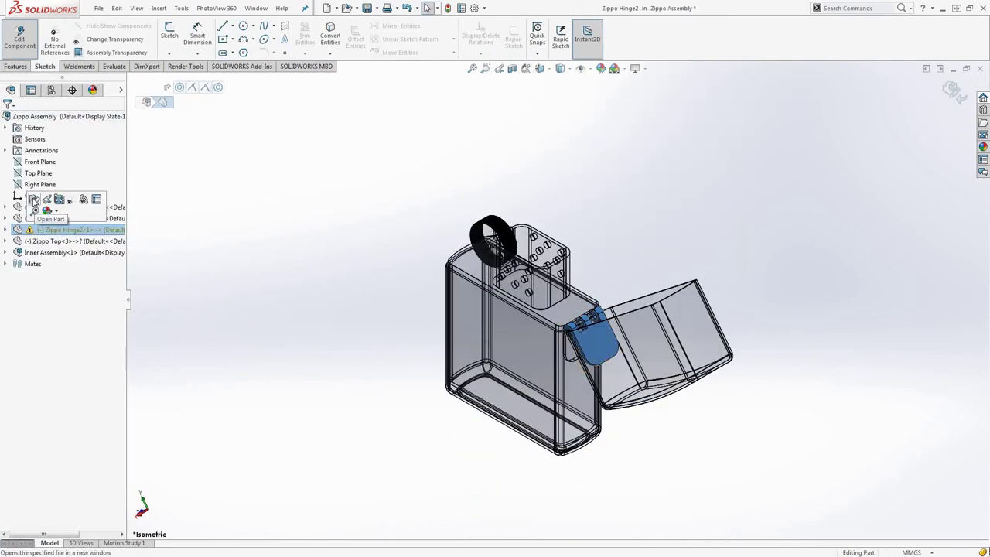
click(34, 201)
key(ctrl+w)
click(529, 284)
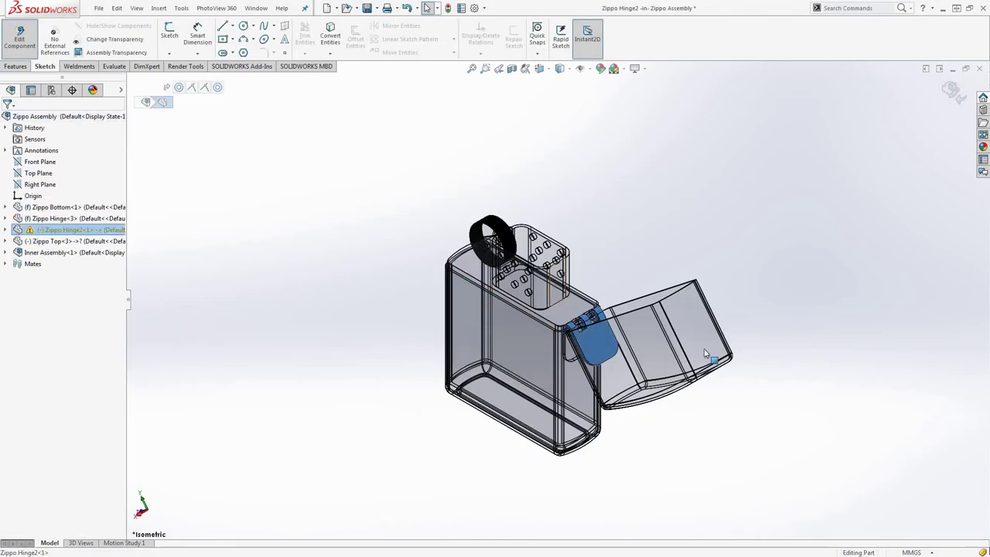
click(954, 91)
- Add coincident mates joining the hinge faces to the case and the Zippo Top lid's faces
click(557, 276)
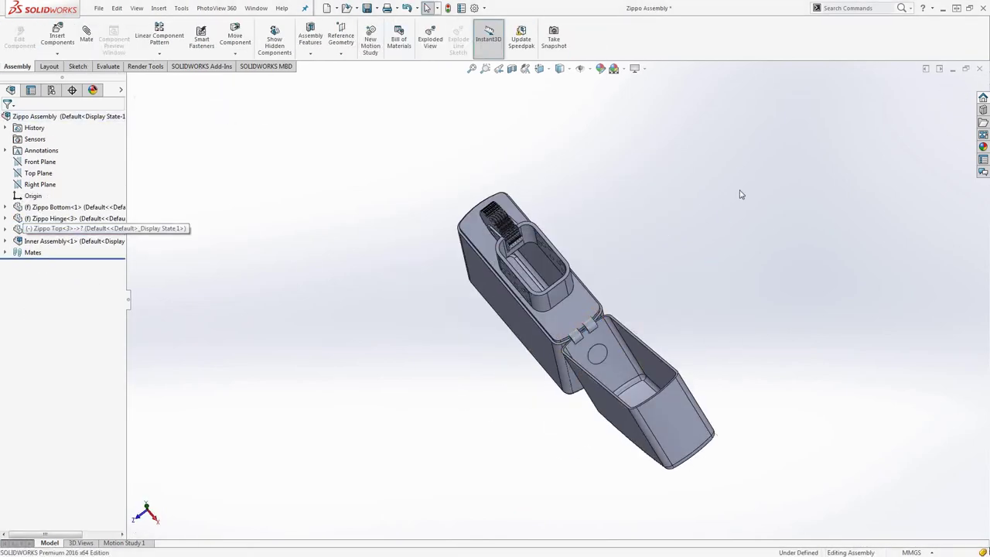
scroll(649, 207, down, 5)
click(590, 267)
click(608, 332)
click(597, 348)
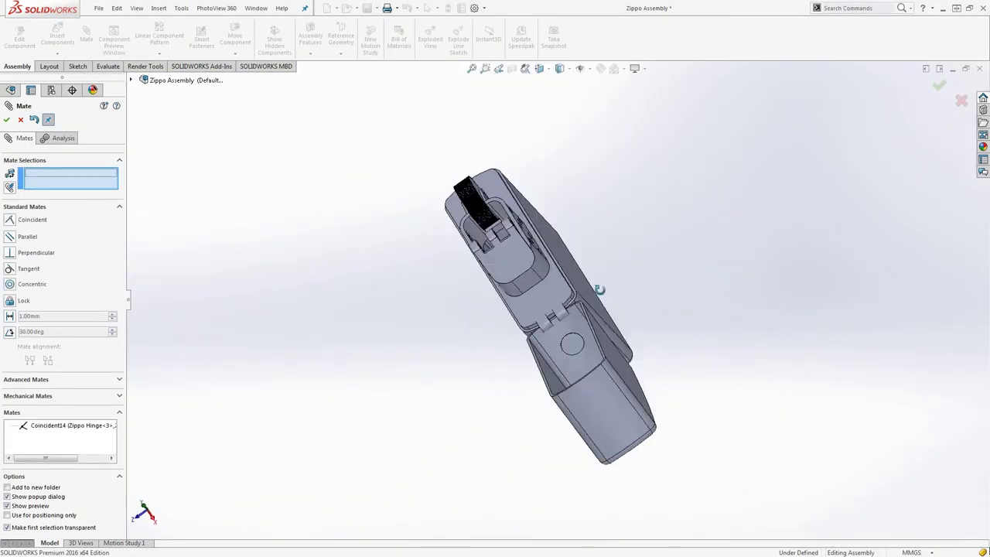
scroll(593, 283, down, 5)
click(574, 315)
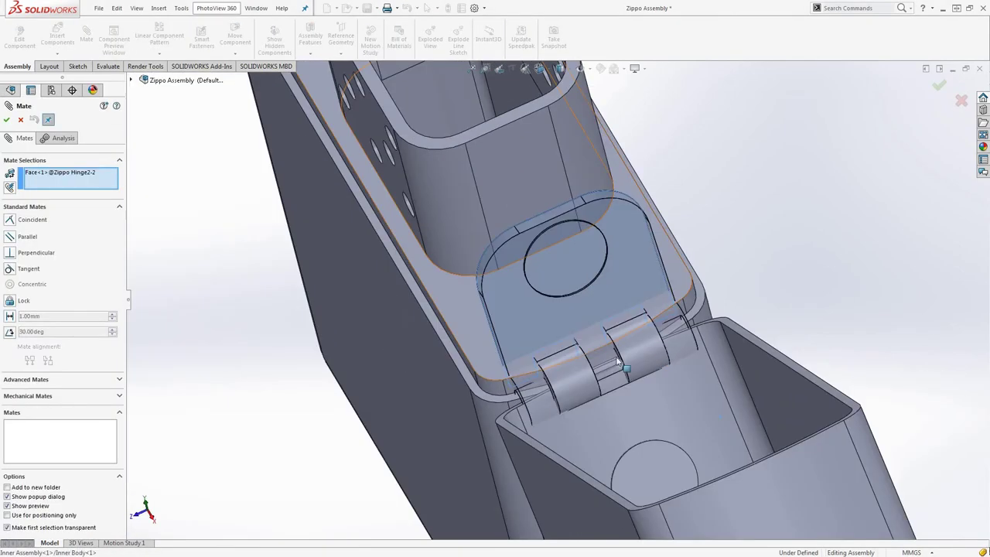
key(Escape)
click(657, 486)
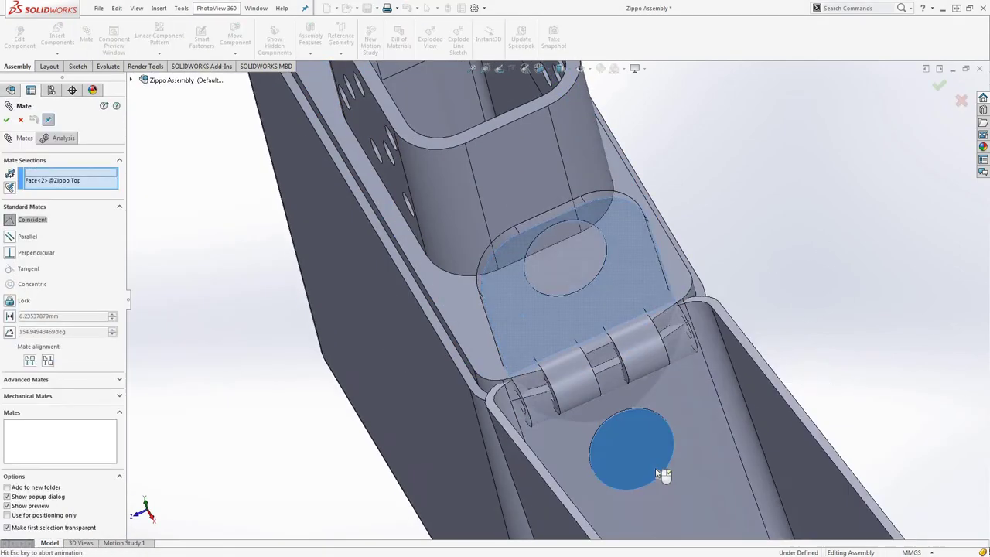
key(Return)
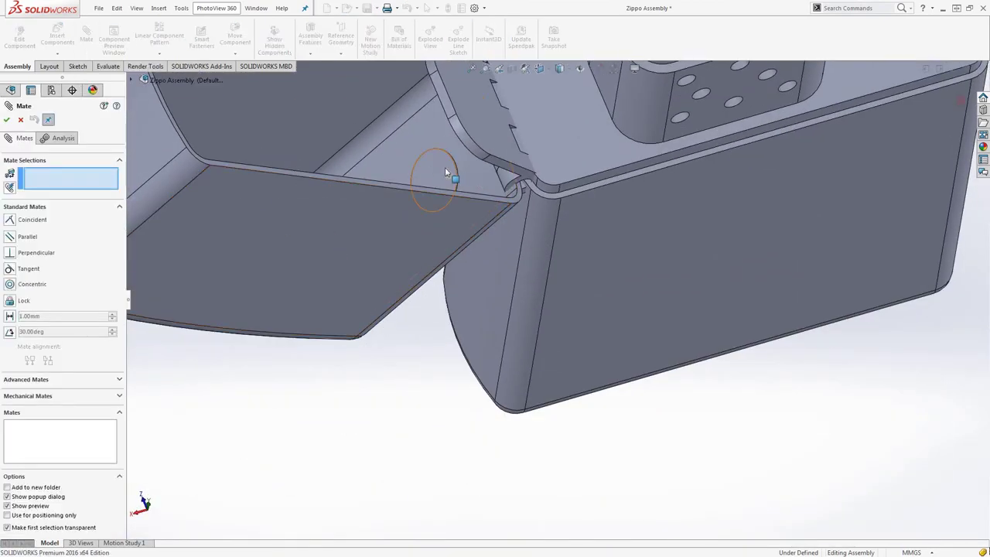
click(445, 167)
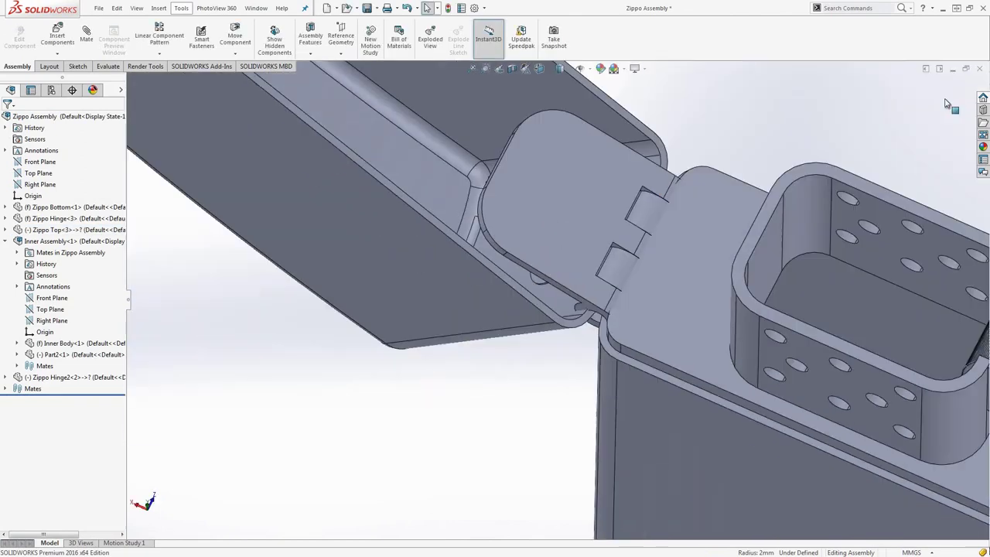
click(572, 313)
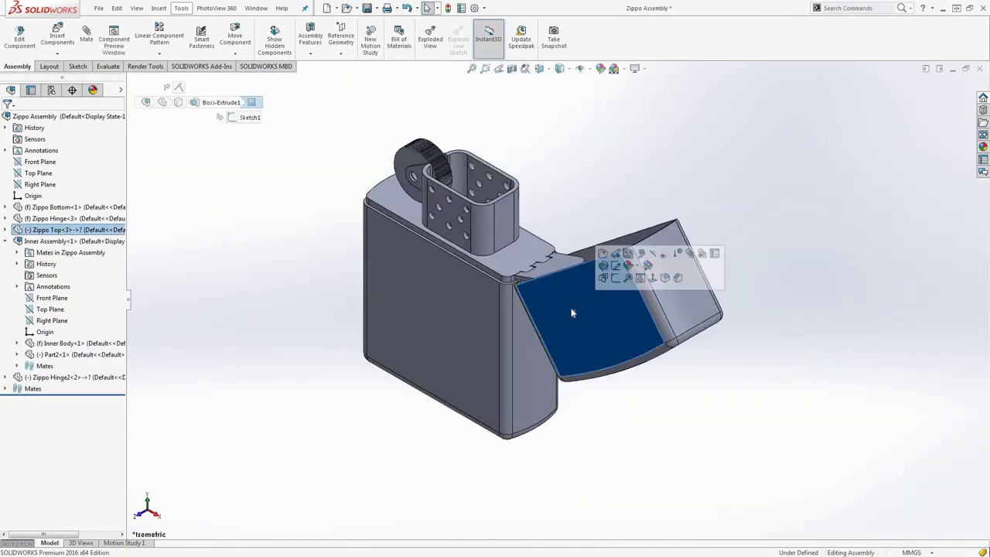